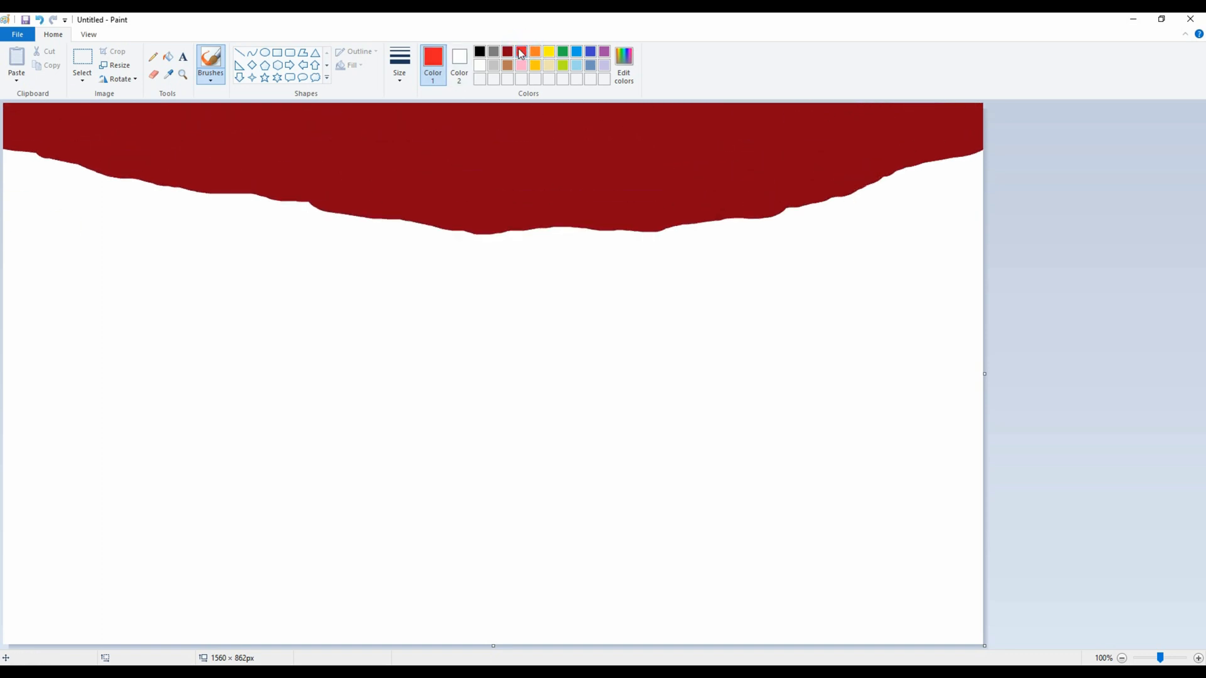
# Paint a wavy bright red band below the dark red area and mix four custom crimson and pink shades
pyautogui.moveTo(8, 157)
pyautogui.mouseDown()
pyautogui.moveTo(384, 220)
pyautogui.moveTo(974, 178)
pyautogui.moveTo(408, 210)
pyautogui.moveTo(9, 173)
pyautogui.moveTo(100, 251)
pyautogui.moveTo(229, 282)
pyautogui.moveTo(337, 270)
pyautogui.moveTo(816, 270)
pyautogui.moveTo(930, 239)
pyautogui.moveTo(553, 314)
pyautogui.moveTo(188, 245)
pyautogui.moveTo(63, 265)
pyautogui.mouseUp()
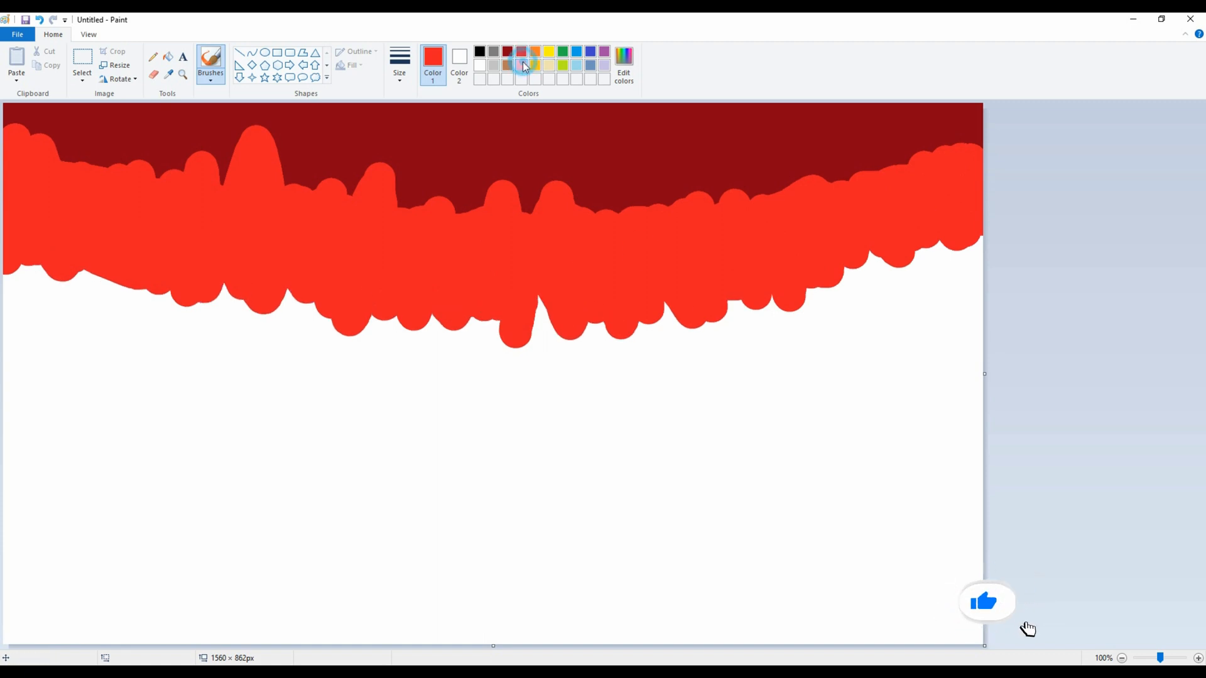
pyautogui.click(521, 65)
pyautogui.click(624, 66)
pyautogui.moveTo(737, 277)
pyautogui.mouseDown()
pyautogui.moveTo(736, 329)
pyautogui.moveTo(736, 312)
pyautogui.mouseUp()
pyautogui.click(497, 425)
pyautogui.click(624, 65)
pyautogui.click(496, 429)
pyautogui.click(624, 65)
pyautogui.click(496, 429)
pyautogui.click(623, 65)
pyautogui.click(496, 427)
# Paint wavy crimson, pinkish red, pink and light pink bands below the bright red one, filling the rest of the canvas
pyautogui.moveTo(25, 279)
pyautogui.mouseDown()
pyautogui.moveTo(145, 324)
pyautogui.moveTo(171, 293)
pyautogui.moveTo(281, 284)
pyautogui.moveTo(329, 346)
pyautogui.moveTo(370, 341)
pyautogui.moveTo(425, 402)
pyautogui.moveTo(483, 364)
pyautogui.moveTo(585, 332)
pyautogui.moveTo(660, 365)
pyautogui.moveTo(781, 364)
pyautogui.moveTo(930, 309)
pyautogui.moveTo(709, 405)
pyautogui.moveTo(709, 380)
pyautogui.moveTo(56, 352)
pyautogui.moveTo(229, 429)
pyautogui.moveTo(409, 378)
pyautogui.moveTo(653, 433)
pyautogui.mouseUp()
pyautogui.click(521, 65)
pyautogui.moveTo(15, 531)
pyautogui.mouseDown()
pyautogui.moveTo(161, 559)
pyautogui.moveTo(242, 545)
pyautogui.moveTo(374, 553)
pyautogui.moveTo(502, 597)
pyautogui.moveTo(619, 578)
pyautogui.moveTo(745, 601)
pyautogui.moveTo(961, 604)
pyautogui.moveTo(520, 565)
pyautogui.moveTo(980, 519)
pyautogui.moveTo(102, 588)
pyautogui.moveTo(880, 547)
pyautogui.mouseUp()
pyautogui.click(480, 79)
pyautogui.moveTo(8, 412)
pyautogui.mouseDown()
pyautogui.moveTo(65, 508)
pyautogui.moveTo(157, 488)
pyautogui.moveTo(271, 523)
pyautogui.moveTo(366, 519)
pyautogui.moveTo(517, 570)
pyautogui.moveTo(558, 484)
pyautogui.moveTo(648, 563)
pyautogui.moveTo(732, 529)
pyautogui.moveTo(809, 564)
pyautogui.moveTo(830, 487)
pyautogui.moveTo(967, 440)
pyautogui.mouseUp()
pyautogui.click(509, 79)
pyautogui.moveTo(940, 370)
pyautogui.mouseDown()
pyautogui.moveTo(936, 347)
pyautogui.moveTo(904, 377)
pyautogui.moveTo(753, 427)
pyautogui.moveTo(603, 453)
pyautogui.moveTo(461, 416)
pyautogui.moveTo(267, 452)
pyautogui.moveTo(141, 440)
pyautogui.moveTo(13, 402)
pyautogui.moveTo(69, 490)
pyautogui.mouseUp()
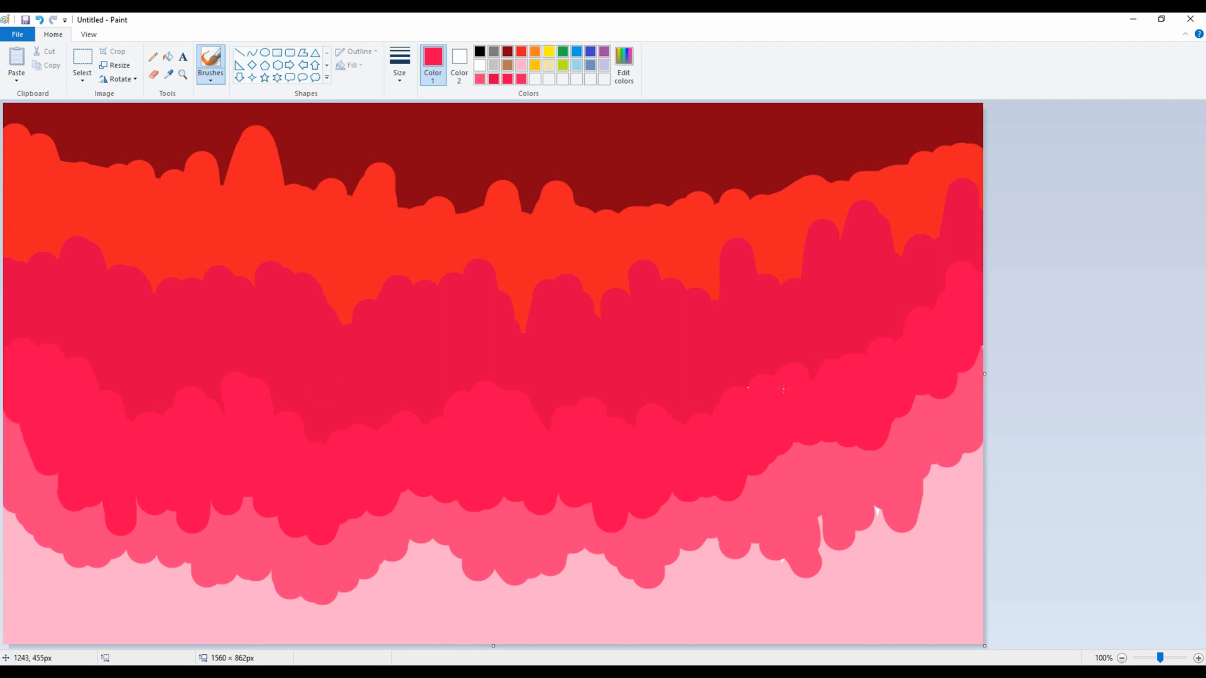
# Squash the image to 5 pixels high, then stretch it back to 862 pixels high without maintaining the aspect ratio
pyautogui.click(115, 64)
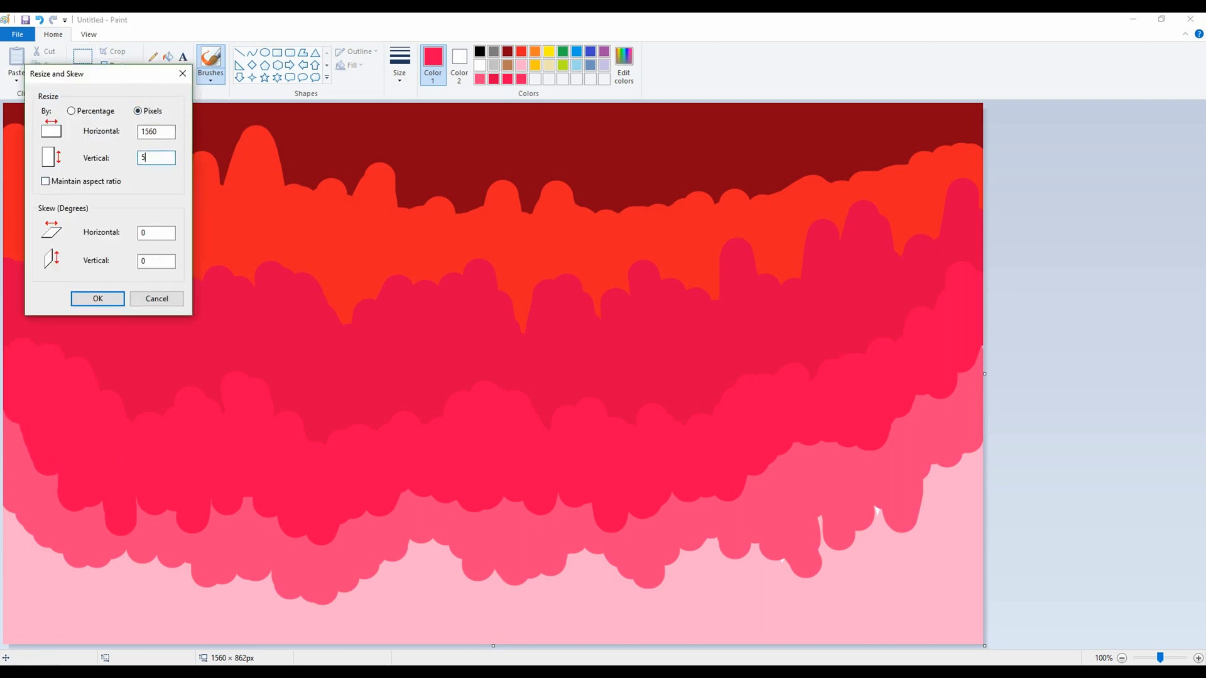
pyautogui.press('Return')
pyautogui.hotkey('ctrl', 'w')
pyautogui.press('Tab')
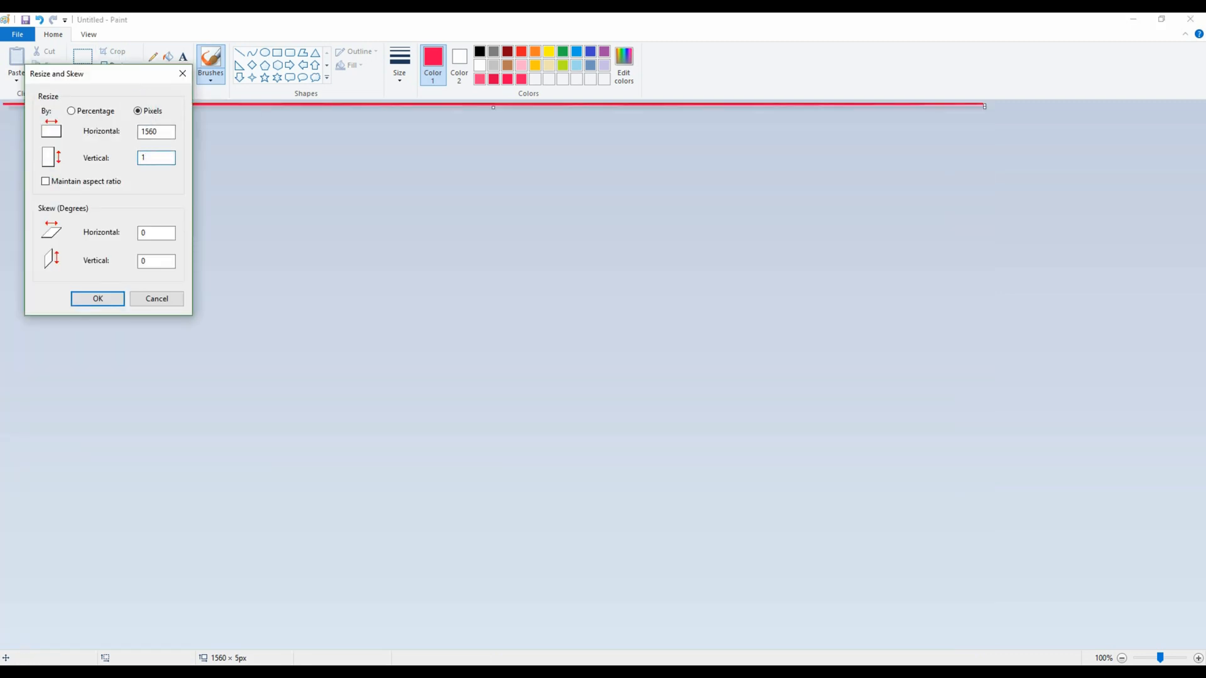
pyautogui.write('862')
pyautogui.press('Return')
pyautogui.click(83, 78)
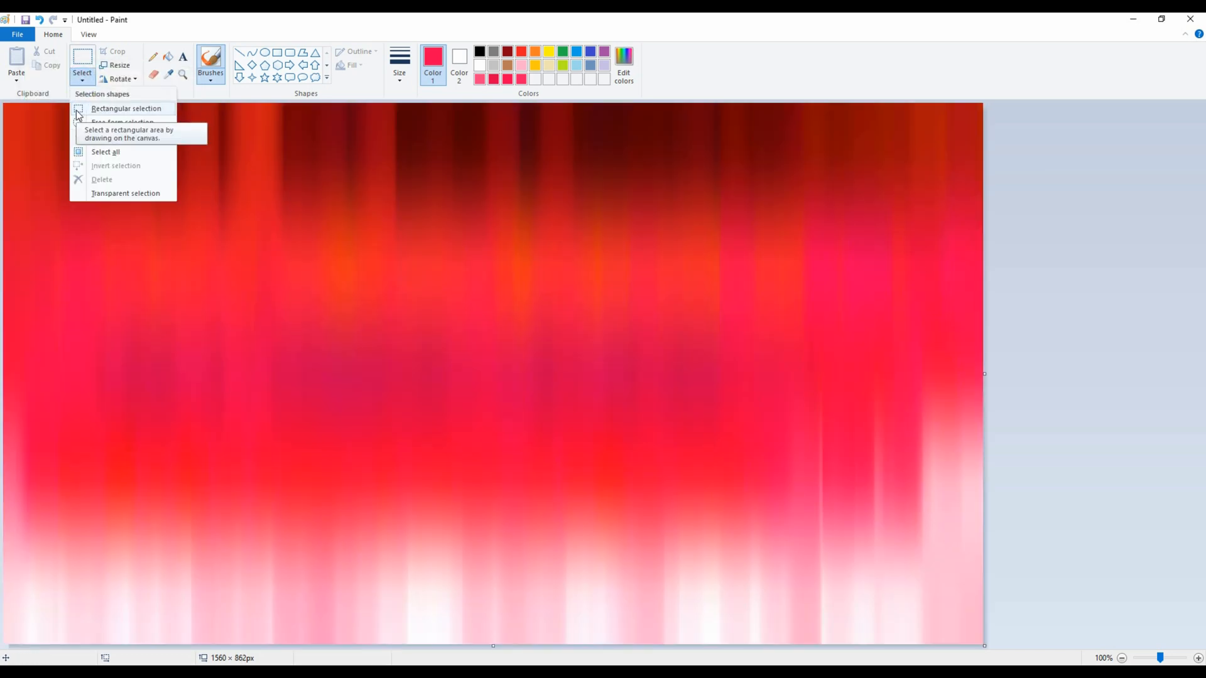
pyautogui.click(78, 152)
pyautogui.rightClick(109, 201)
pyautogui.press('Escape')
pyautogui.rightClick(179, 256)
pyautogui.moveTo(234, 364)
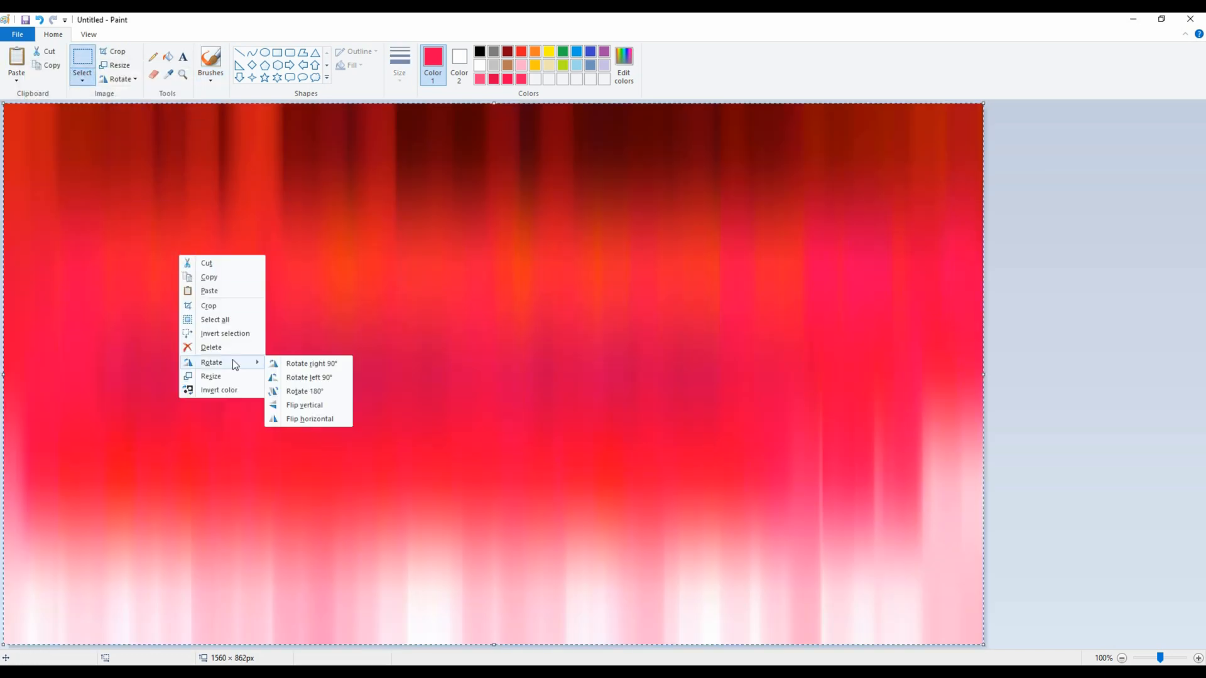
pyautogui.click(1186, 229)
pyautogui.hotkey('ctrl', 'z')
# Select the whole image, compress it to about 503 px high and place a second copy over the lower part of the canvas
pyautogui.click(82, 80)
pyautogui.click(92, 152)
pyautogui.rightClick(92, 160)
pyautogui.press('Escape')
pyautogui.moveTo(493, 644); pyautogui.dragTo(493, 419)
pyautogui.moveTo(493, 415); pyautogui.dragTo(489, 661)
# Rotate the lower copy 180° and nudge it up against the pale horizon as a water reflection of the sky
pyautogui.rightClick(476, 381)
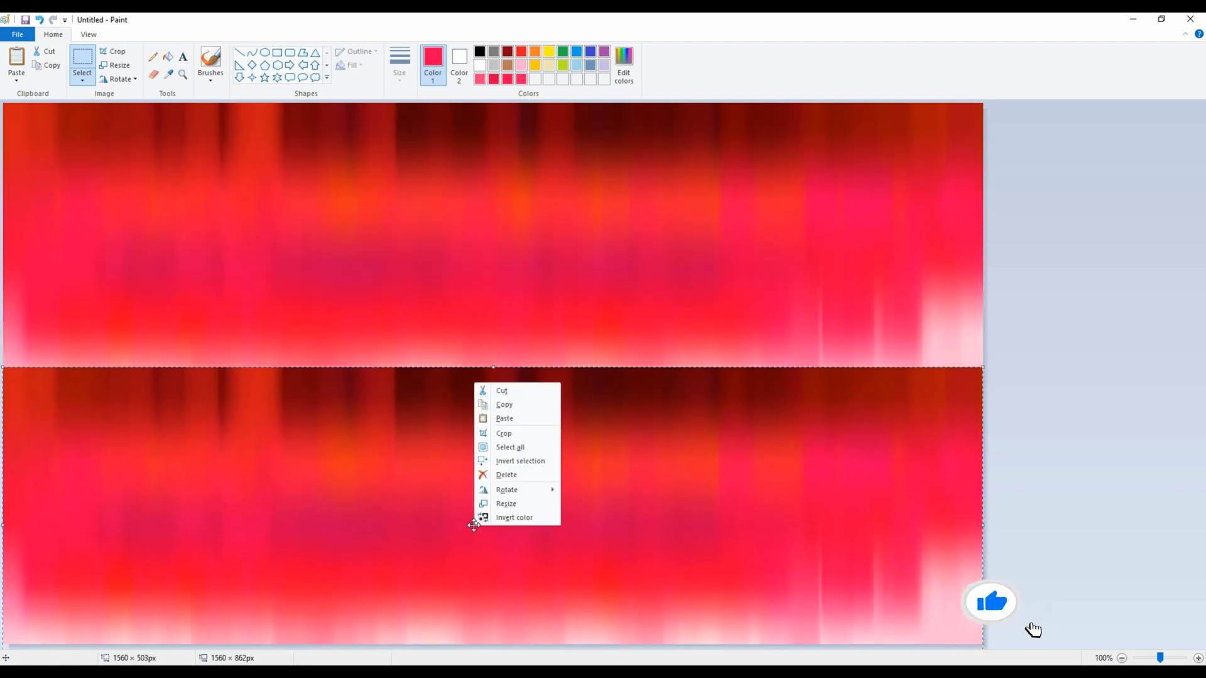
pyautogui.click(600, 533)
pyautogui.moveTo(614, 520); pyautogui.dragTo(574, 546)
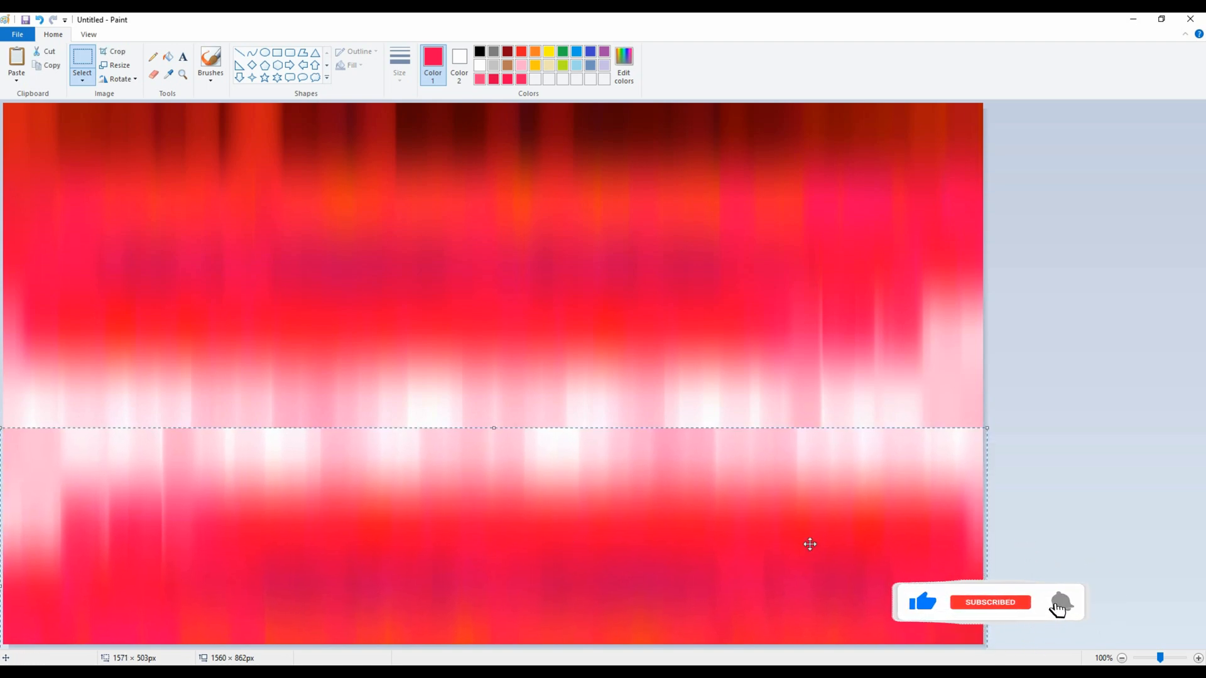
pyautogui.press('Up')
pyautogui.press('Up')
pyautogui.press('Up')
pyautogui.press('Up')
pyautogui.press('Up')
pyautogui.press('Up')
pyautogui.press('Up')
pyautogui.press('Up')
pyautogui.press('Up')
pyautogui.press('Up')
pyautogui.press('Up')
pyautogui.press('Up')
pyautogui.press('Up')
pyautogui.press('Up')
pyautogui.press('Up')
pyautogui.press('Up')
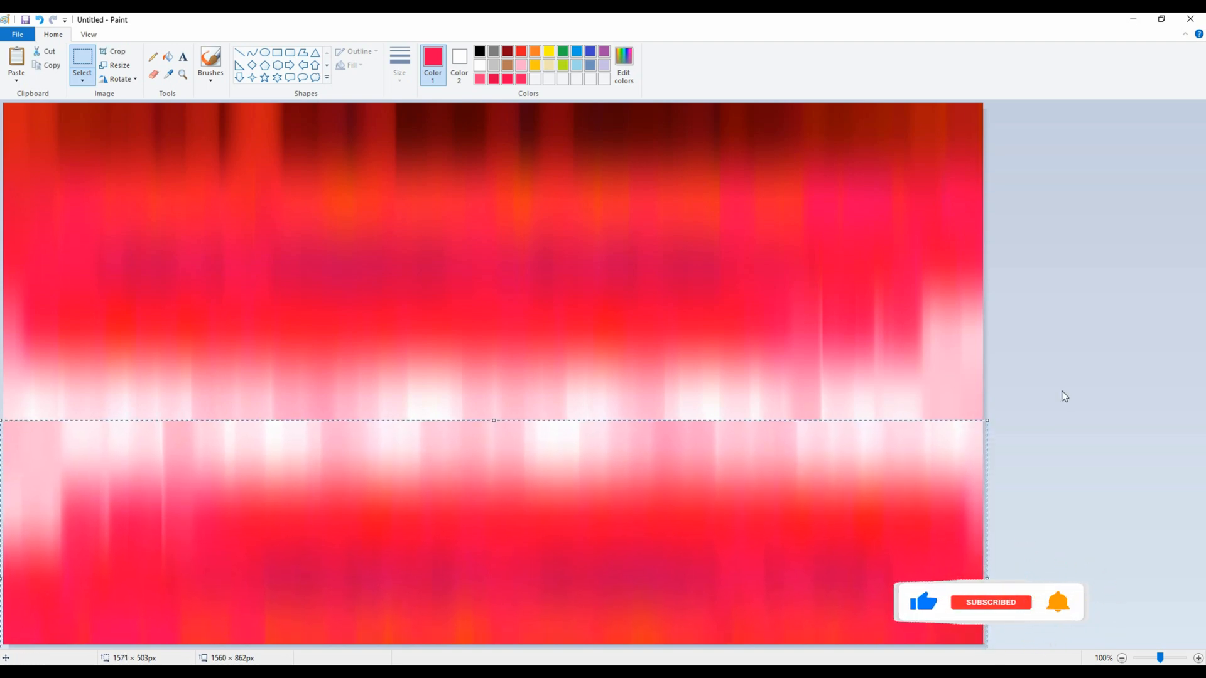
pyautogui.click(1124, 455)
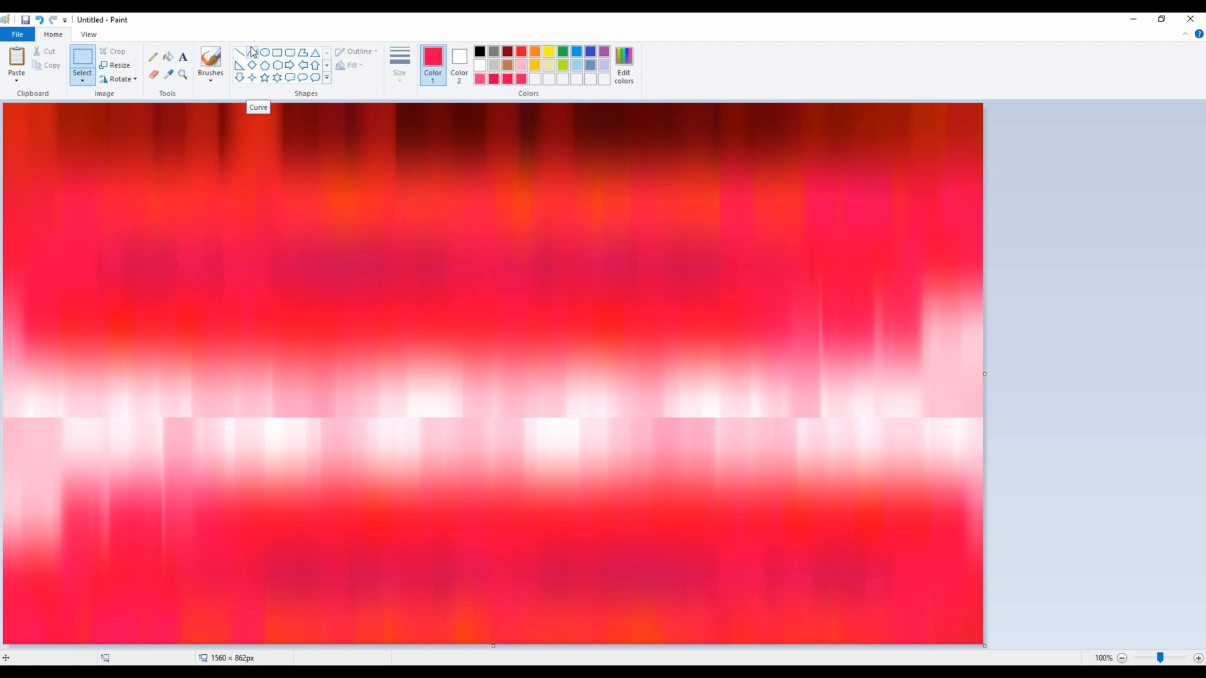
# Choose the Polygon shape and mix a very dark maroon as the custom drawing colour
pyautogui.click(303, 52)
pyautogui.click(493, 79)
pyautogui.click(622, 69)
pyautogui.moveTo(737, 349); pyautogui.dragTo(736, 363)
pyautogui.click(486, 432)
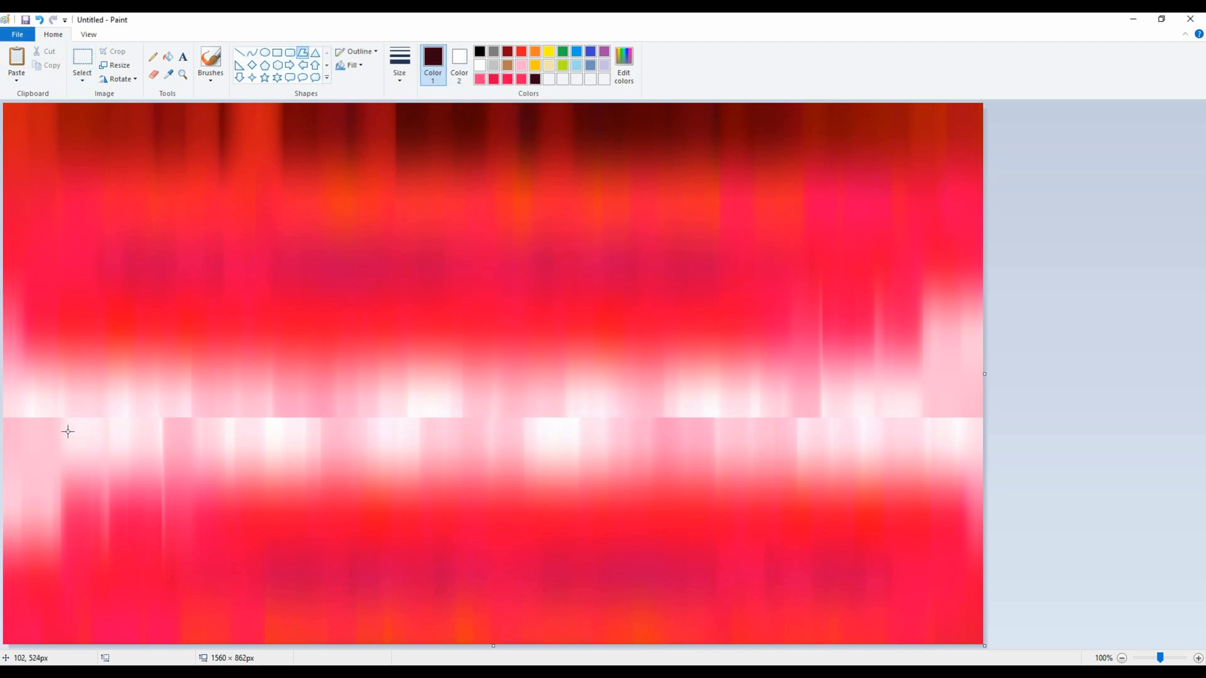
pyautogui.moveTo(22, 420); pyautogui.dragTo(267, 418)
pyautogui.click(227, 439)
pyautogui.click(162, 454)
pyautogui.hotkey('ctrl', 'z')
# Paint a solid dark maroon land mass with a jagged shore on the left side, from the horizon to the lower edge, using the brush
pyautogui.click(210, 76)
pyautogui.click(215, 100)
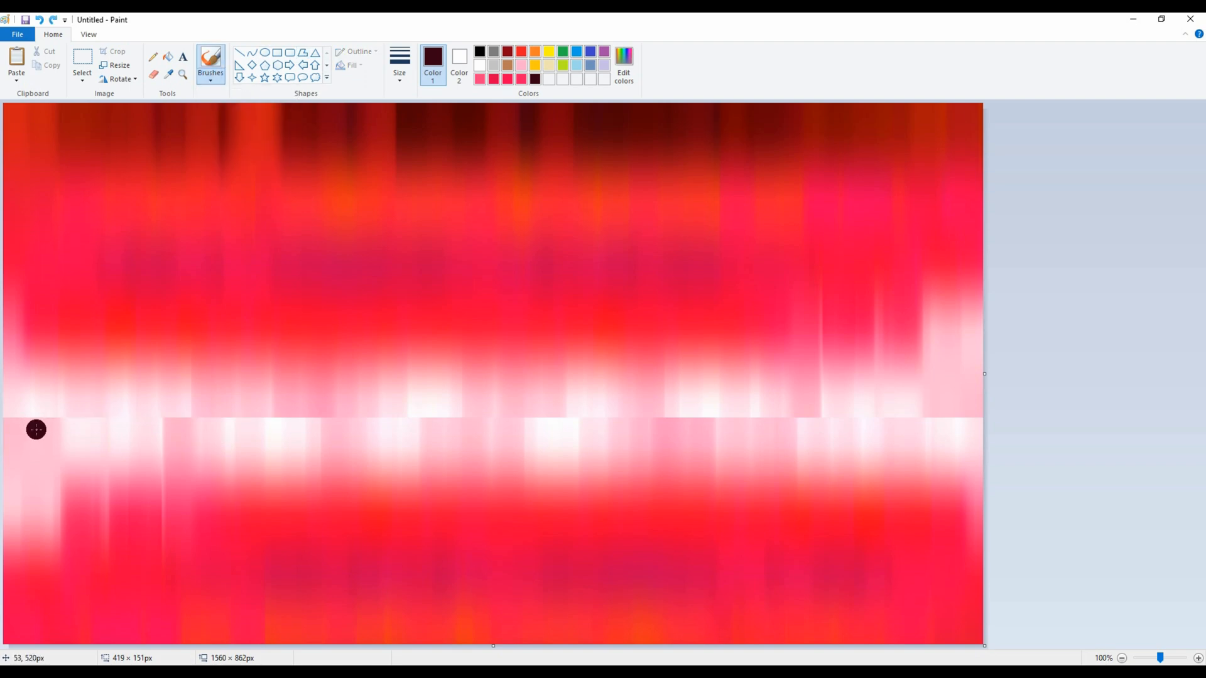
pyautogui.moveTo(290, 426)
pyautogui.mouseDown()
pyautogui.moveTo(149, 417)
pyautogui.moveTo(4, 385)
pyautogui.moveTo(286, 424)
pyautogui.moveTo(179, 459)
pyautogui.moveTo(216, 473)
pyautogui.moveTo(116, 522)
pyautogui.moveTo(47, 612)
pyautogui.moveTo(83, 632)
pyautogui.moveTo(175, 553)
pyautogui.moveTo(19, 415)
pyautogui.moveTo(57, 464)
pyautogui.moveTo(193, 486)
pyautogui.moveTo(22, 622)
pyautogui.moveTo(104, 541)
pyautogui.moveTo(124, 621)
pyautogui.mouseUp()
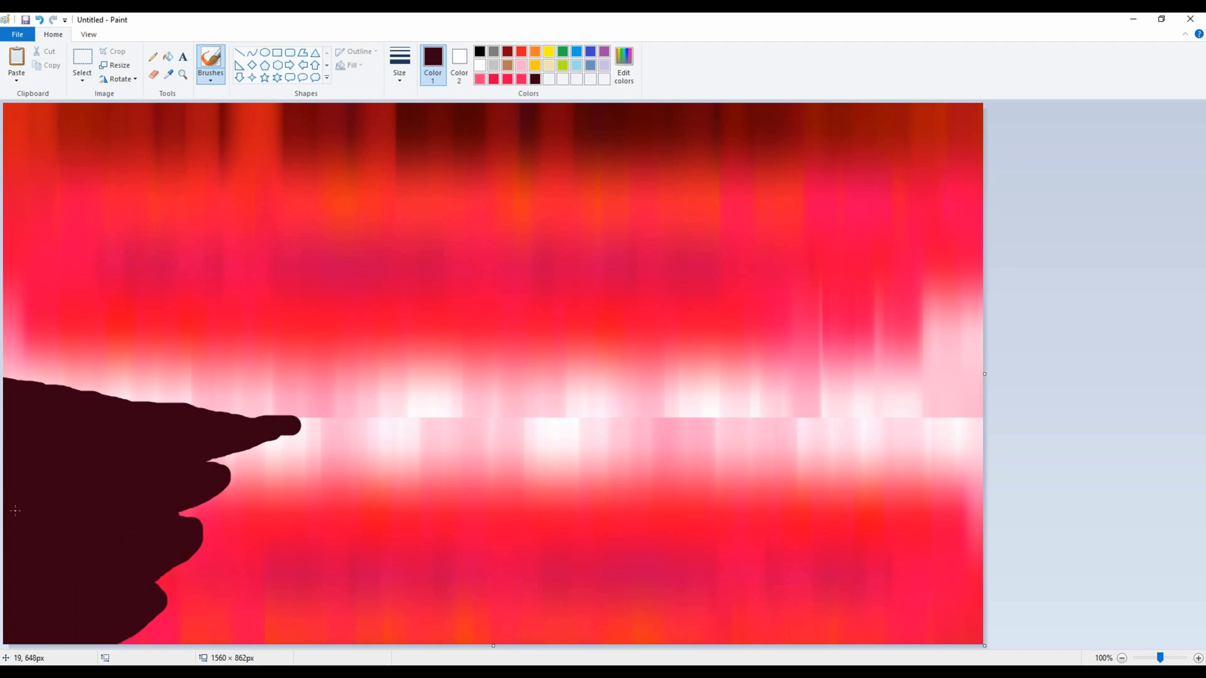
# Outline the right bank in dark maroon with a line along the horizon and a jagged shoreline descending to the lower edge
pyautogui.moveTo(718, 429)
pyautogui.mouseDown()
pyautogui.moveTo(893, 415)
pyautogui.moveTo(704, 425)
pyautogui.mouseUp()
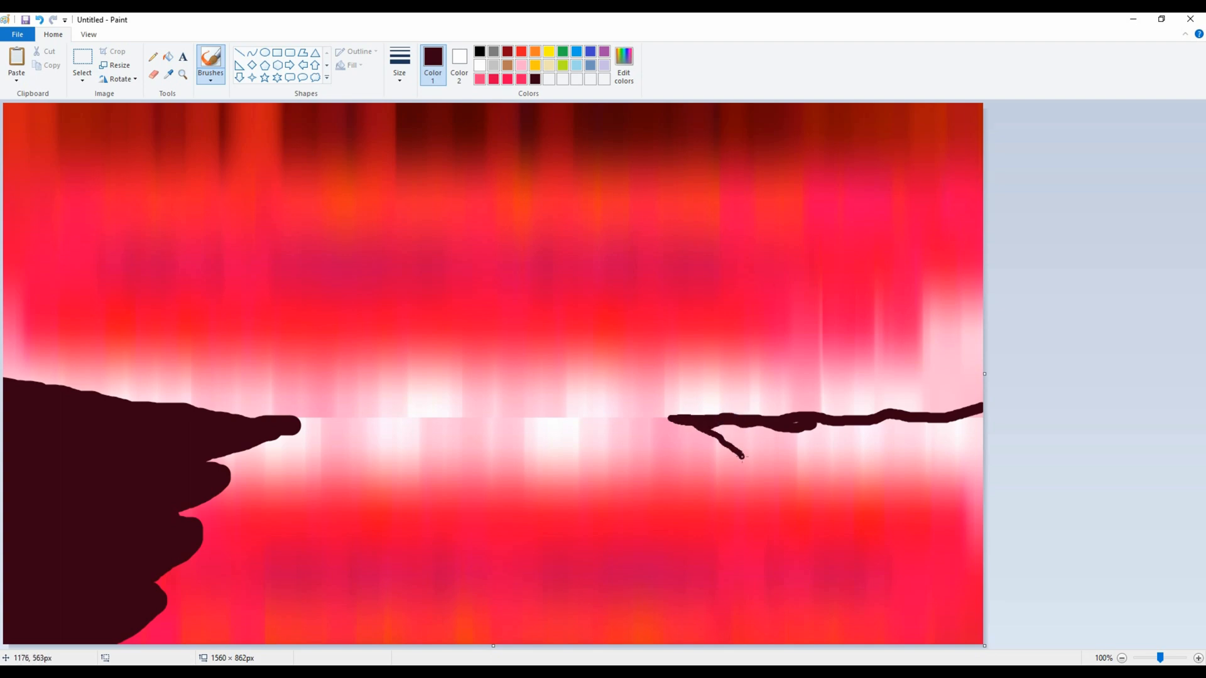
pyautogui.moveTo(730, 473)
pyautogui.mouseDown()
pyautogui.moveTo(792, 513)
pyautogui.moveTo(775, 518)
pyautogui.moveTo(871, 571)
pyautogui.mouseUp()
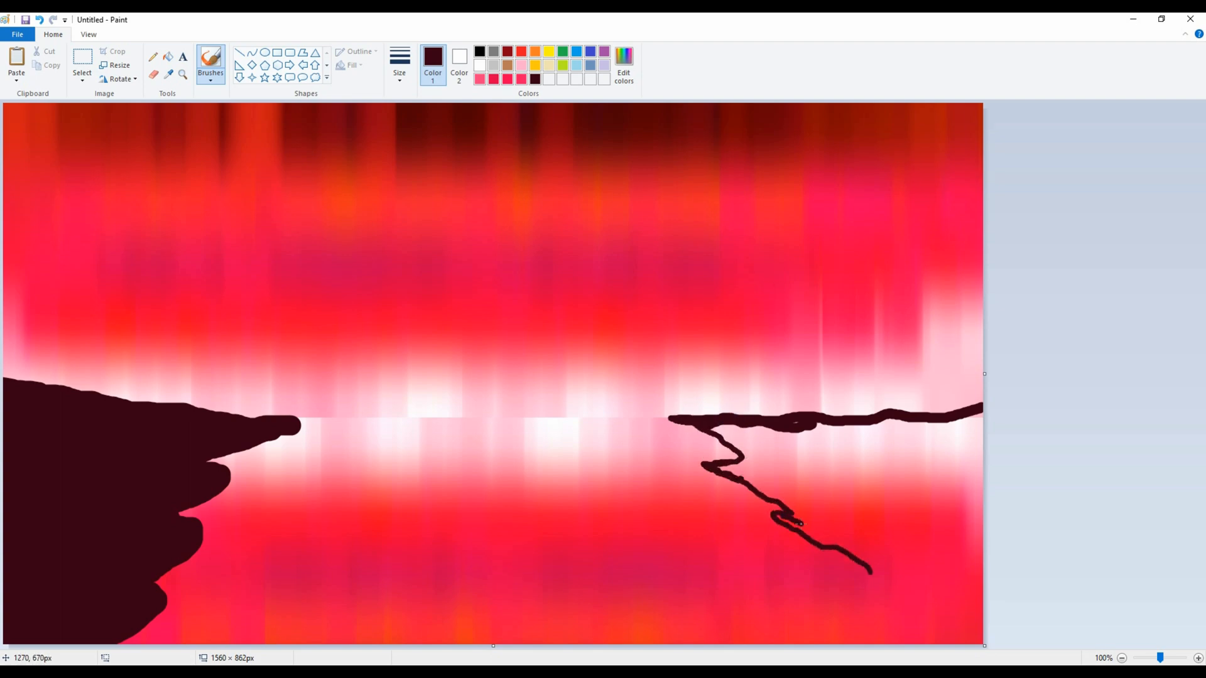
pyautogui.moveTo(847, 557)
pyautogui.mouseDown()
pyautogui.moveTo(878, 575)
pyautogui.moveTo(853, 574)
pyautogui.moveTo(937, 619)
pyautogui.mouseUp()
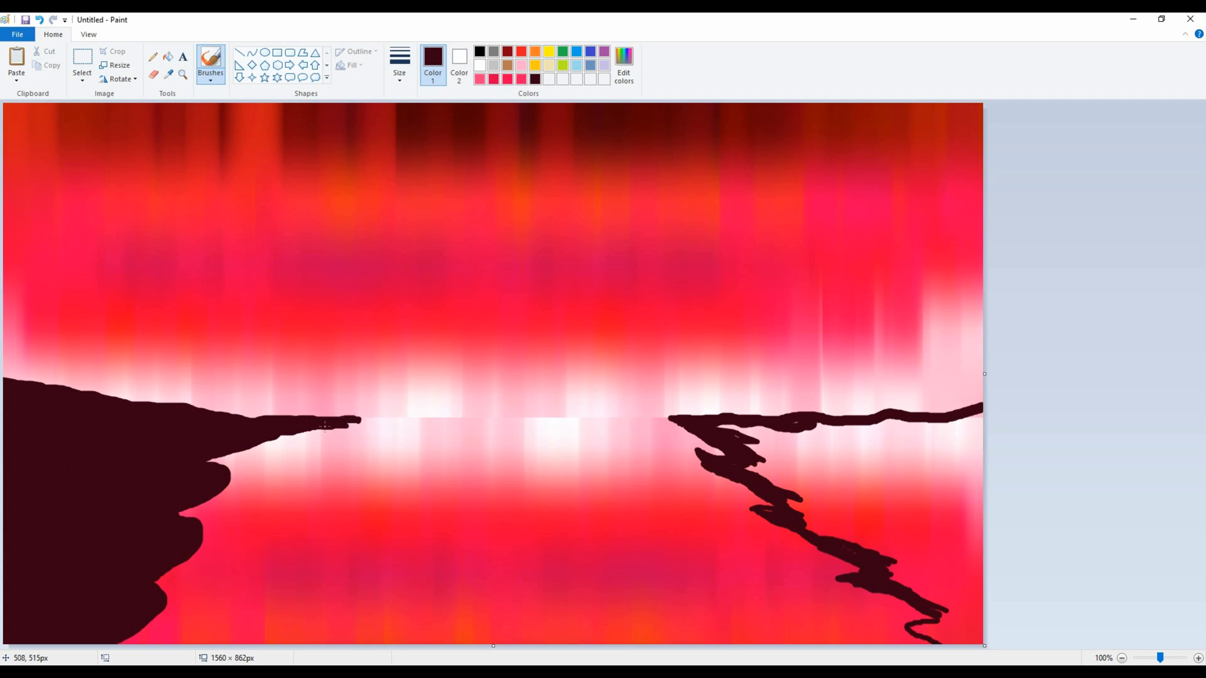
# Sharpen the rounded shore tips of the left bank into jagged points with a thin brush
pyautogui.moveTo(273, 438); pyautogui.dragTo(271, 448)
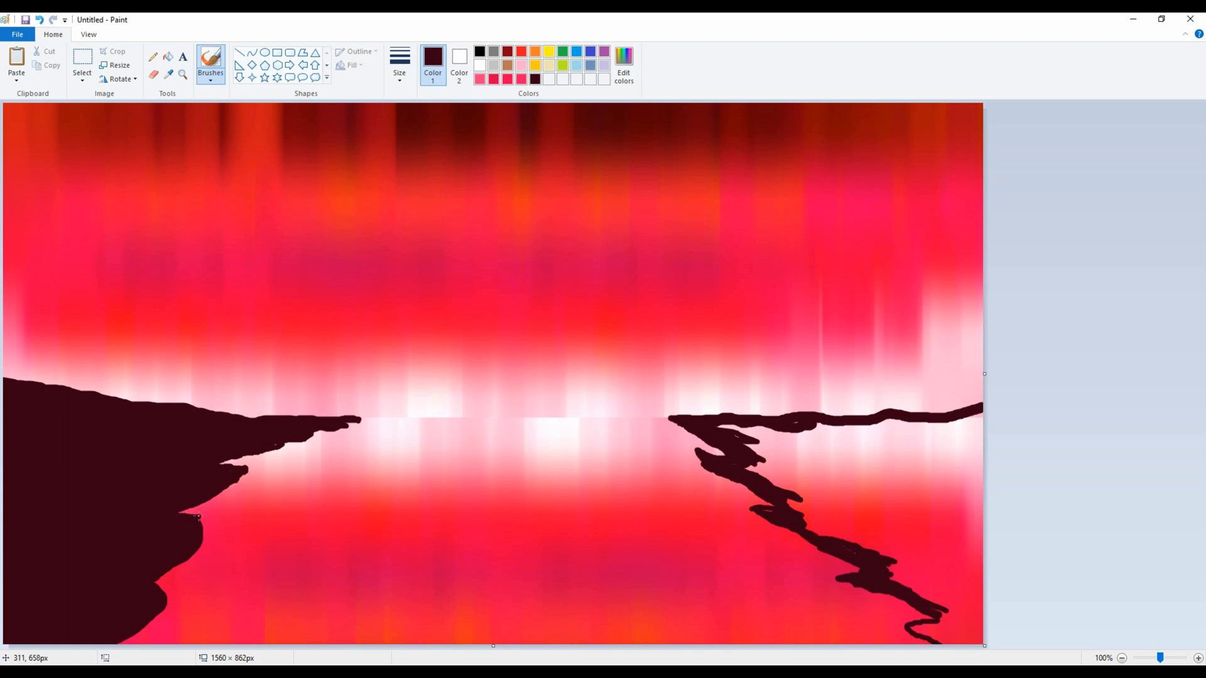
pyautogui.moveTo(206, 542)
pyautogui.mouseDown()
pyautogui.moveTo(202, 519)
pyautogui.moveTo(221, 522)
pyautogui.moveTo(159, 573)
pyautogui.moveTo(187, 516)
pyautogui.moveTo(208, 516)
pyautogui.moveTo(181, 513)
pyautogui.moveTo(160, 582)
pyautogui.mouseUp()
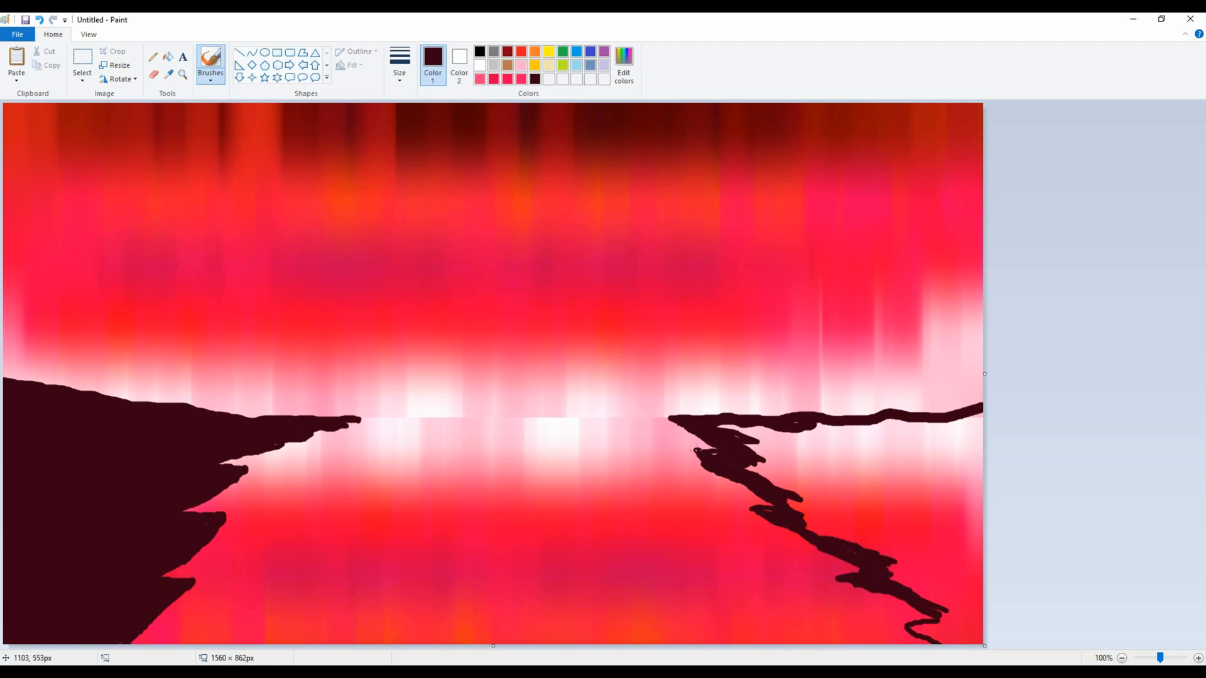
# Extend the jagged points along the right bank's shoreline down to the lower edge
pyautogui.click(760, 503)
pyautogui.moveTo(862, 571)
pyautogui.mouseDown()
pyautogui.moveTo(824, 580)
pyautogui.moveTo(888, 600)
pyautogui.moveTo(846, 587)
pyautogui.moveTo(920, 627)
pyautogui.mouseUp()
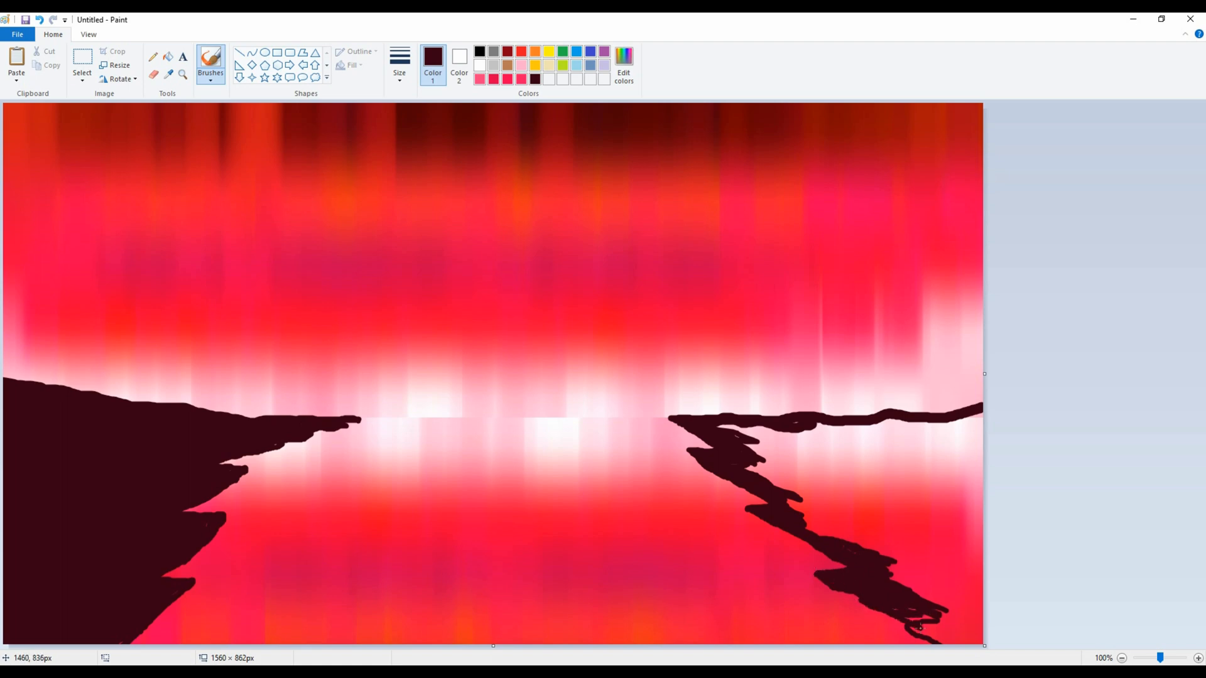
pyautogui.moveTo(834, 594)
pyautogui.mouseDown()
pyautogui.moveTo(896, 624)
pyautogui.moveTo(844, 624)
pyautogui.mouseUp()
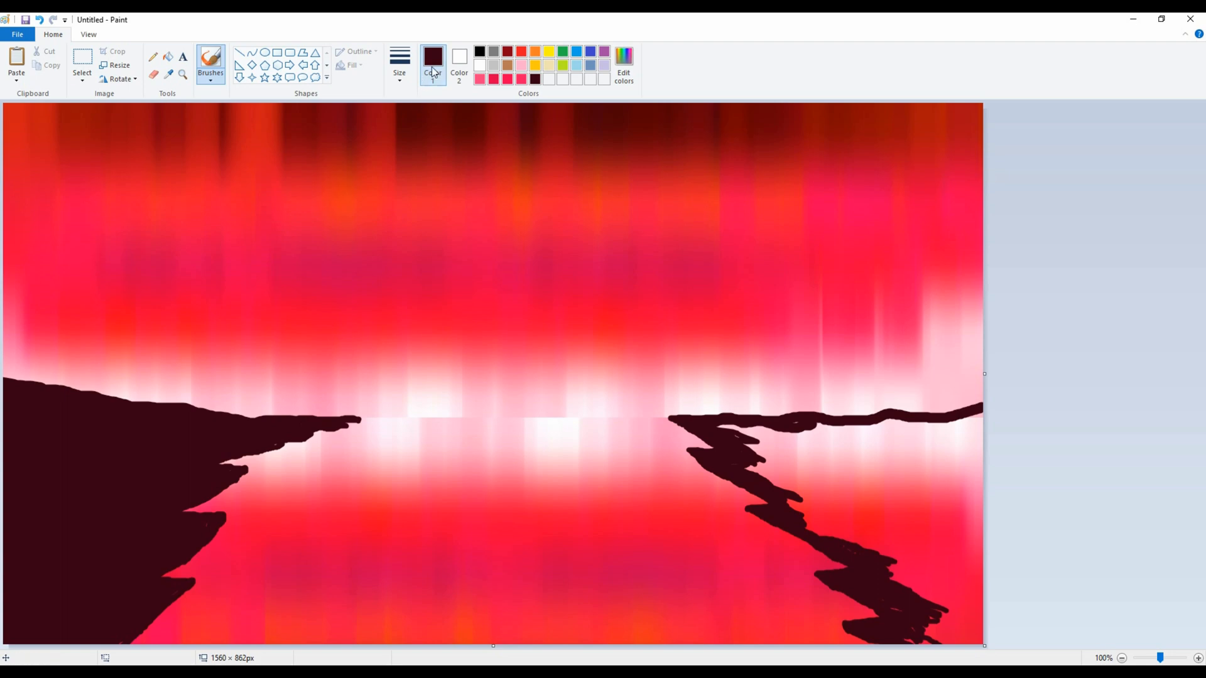
# Fill the right bank with solid dark maroon, reduce the brush size and extend its thin tip along the horizon
pyautogui.moveTo(723, 429)
pyautogui.mouseDown()
pyautogui.moveTo(952, 421)
pyautogui.moveTo(817, 410)
pyautogui.moveTo(970, 427)
pyautogui.moveTo(785, 483)
pyautogui.moveTo(949, 628)
pyautogui.moveTo(848, 503)
pyautogui.moveTo(812, 518)
pyautogui.moveTo(925, 633)
pyautogui.mouseUp()
pyautogui.press('ctrl+KP_Subtract')
pyautogui.press('ctrl+KP_Subtract')
pyautogui.press('ctrl+KP_Subtract')
pyautogui.press('ctrl+KP_Subtract')
pyautogui.press('ctrl+KP_Subtract')
pyautogui.press('ctrl+KP_Subtract')
pyautogui.press('ctrl+KP_Subtract')
pyautogui.press('ctrl+KP_Subtract')
pyautogui.press('ctrl+KP_Subtract')
pyautogui.press('ctrl+KP_Subtract')
pyautogui.press('ctrl+KP_Subtract')
pyautogui.press('ctrl+KP_Subtract')
pyautogui.press('ctrl+KP_Subtract')
pyautogui.press('ctrl+KP_Subtract')
pyautogui.press('ctrl+KP_Subtract')
pyautogui.press('ctrl+KP_Subtract')
pyautogui.press('ctrl+KP_Subtract')
pyautogui.press('ctrl+KP_Subtract')
pyautogui.press('ctrl+KP_Subtract')
pyautogui.press('ctrl+KP_Subtract')
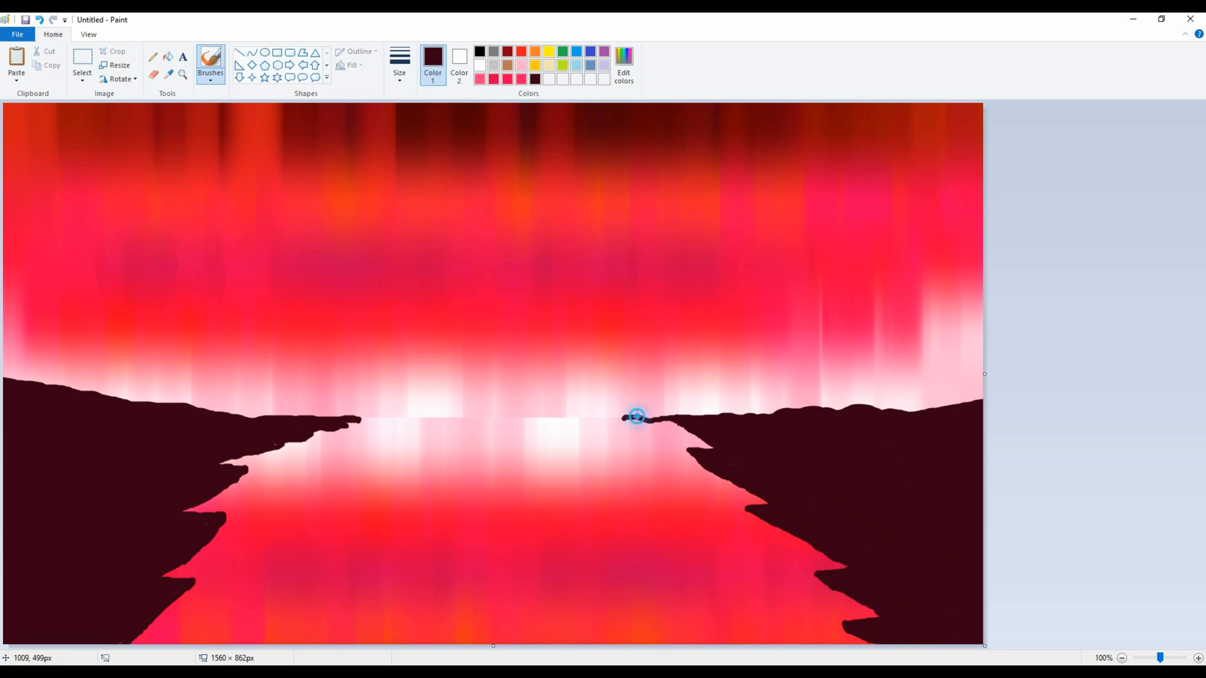
pyautogui.moveTo(671, 428)
pyautogui.mouseDown()
pyautogui.moveTo(685, 444)
pyautogui.moveTo(660, 424)
pyautogui.mouseUp()
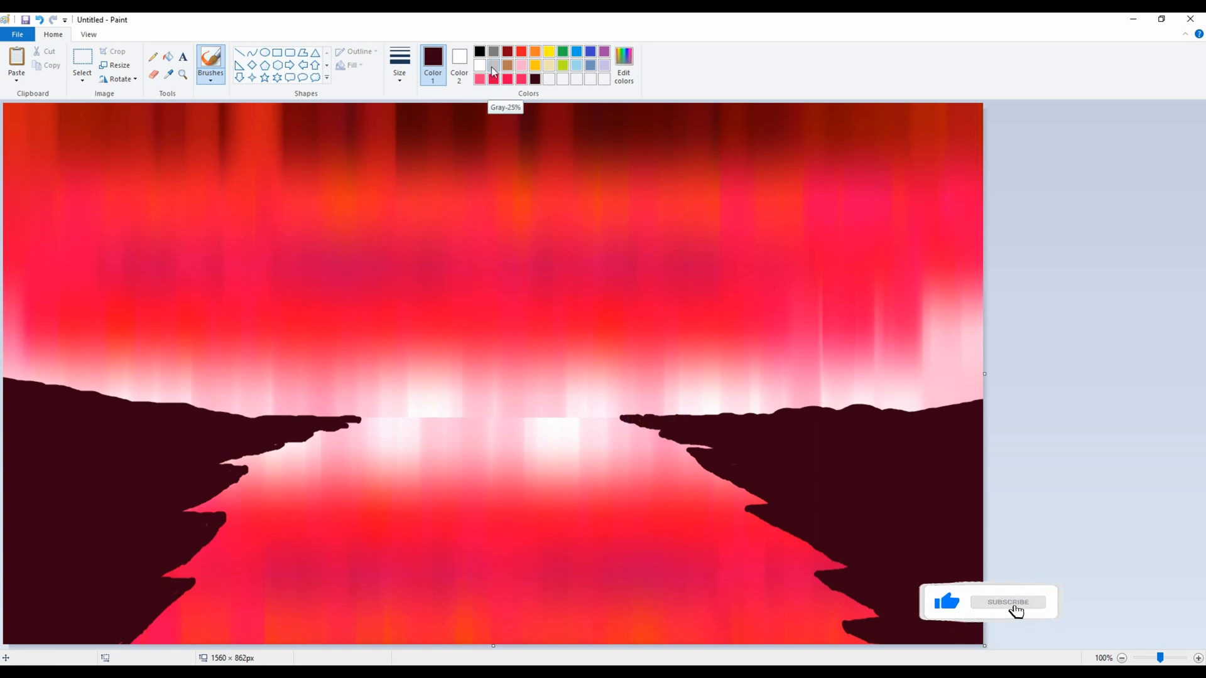
# Mix three additional custom maroon shades, each slightly lighter than the colour of the banks
pyautogui.click(480, 80)
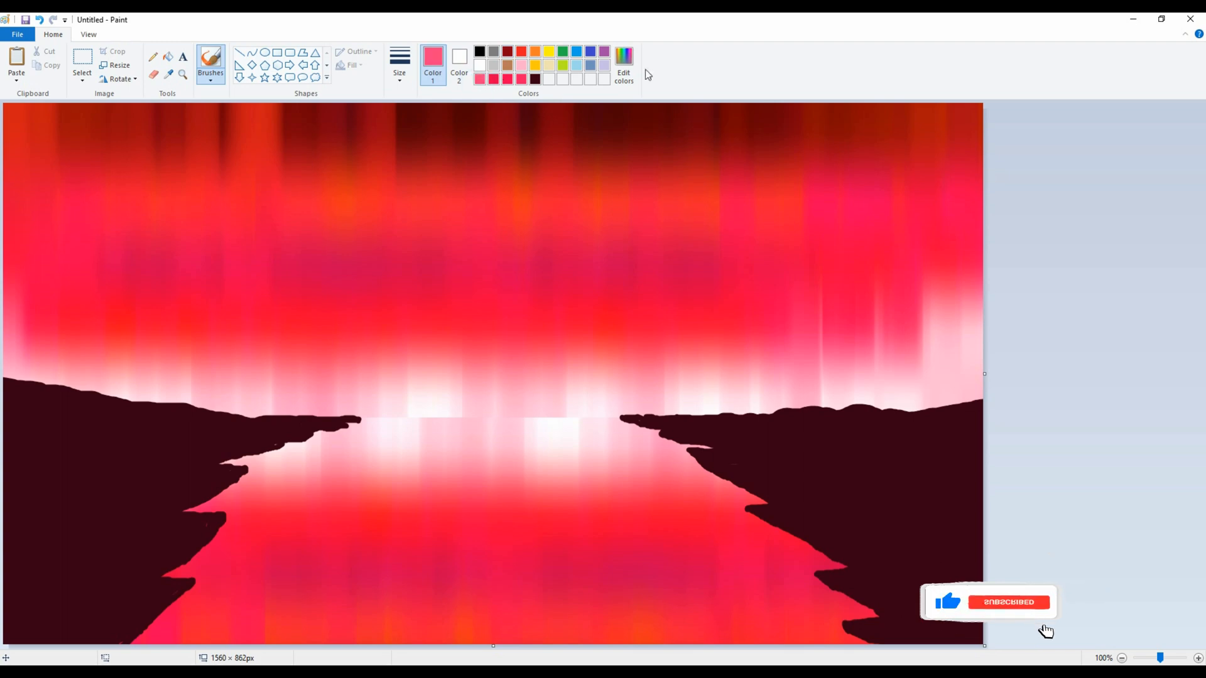
pyautogui.click(624, 65)
pyautogui.click(732, 350)
pyautogui.click(487, 430)
pyautogui.click(623, 65)
pyautogui.click(487, 430)
pyautogui.click(623, 65)
pyautogui.click(731, 358)
pyautogui.click(487, 429)
# Draw the hut's gabled roof above the left bank as a maroon polygon with a solid fill
pyautogui.click(304, 54)
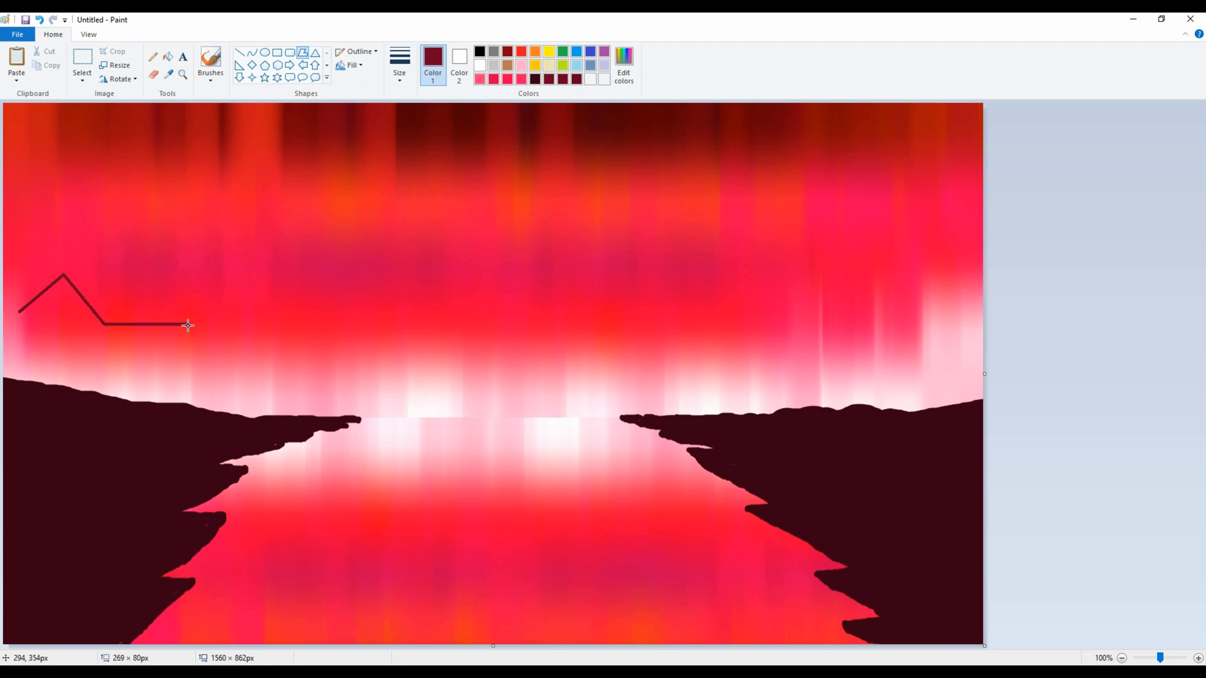
pyautogui.click(19, 313)
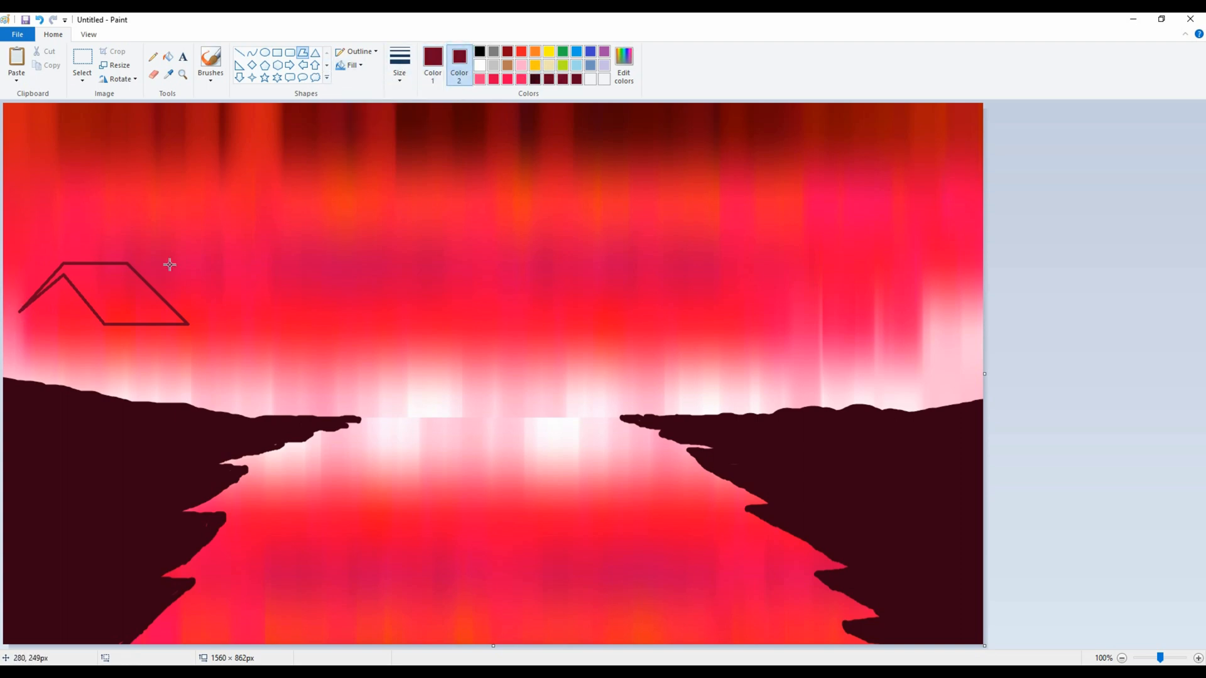
pyautogui.hotkey('ctrl', 'z')
pyautogui.moveTo(24, 319); pyautogui.dragTo(70, 273)
pyautogui.click(110, 317)
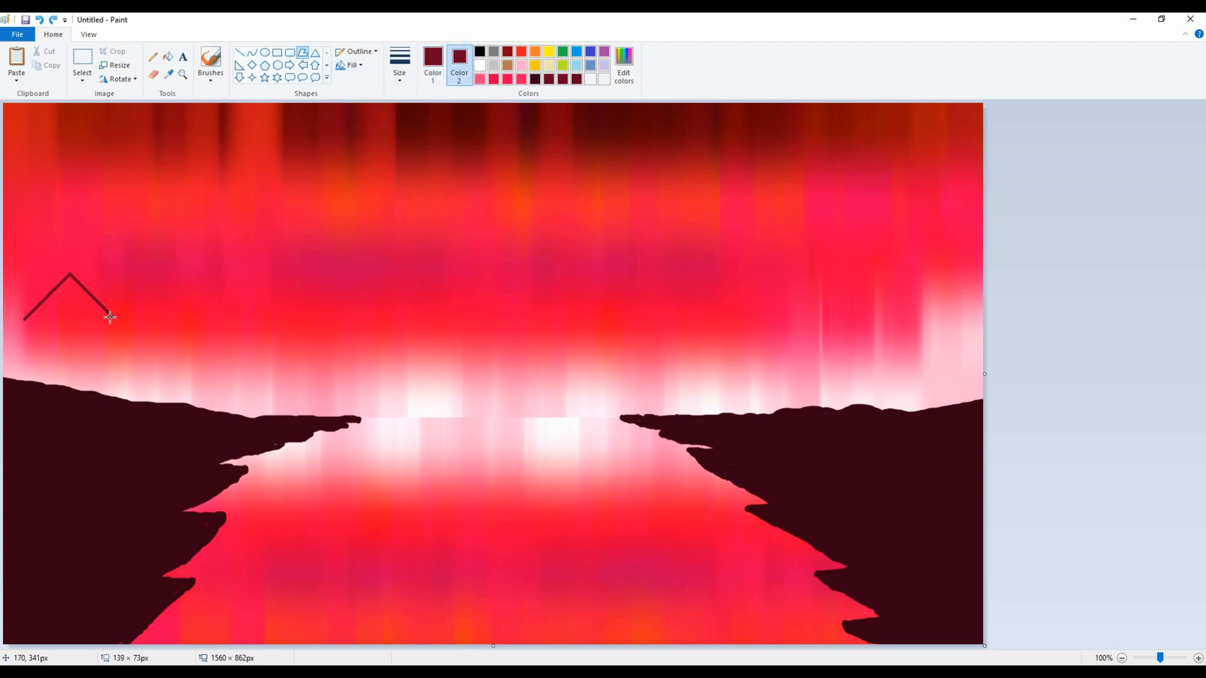
pyautogui.click(187, 313)
pyautogui.click(65, 264)
pyautogui.click(25, 318)
pyautogui.click(352, 65)
pyautogui.click(365, 93)
pyautogui.click(128, 338)
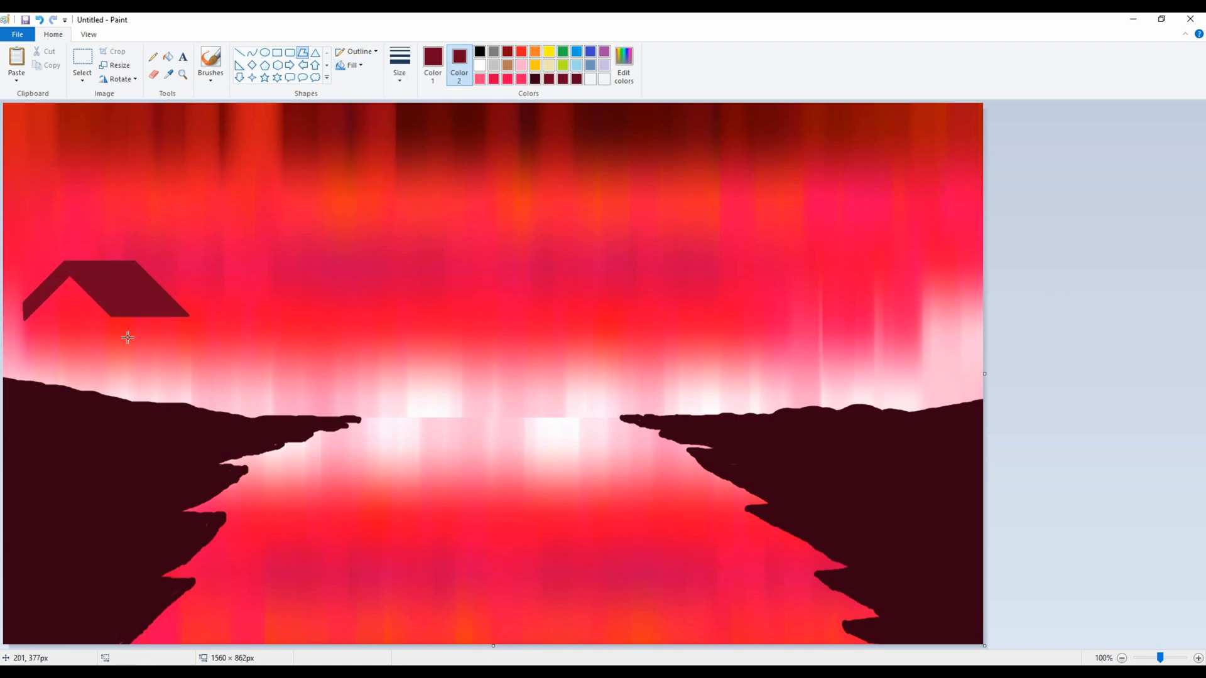
pyautogui.moveTo(28, 317); pyautogui.dragTo(28, 383)
pyautogui.click(67, 382)
pyautogui.hotkey('ctrl', 'z')
# Draw the hut's front wall under the gable as a solid polygon reaching the bank, in a darker maroon than the roof
pyautogui.click(112, 405)
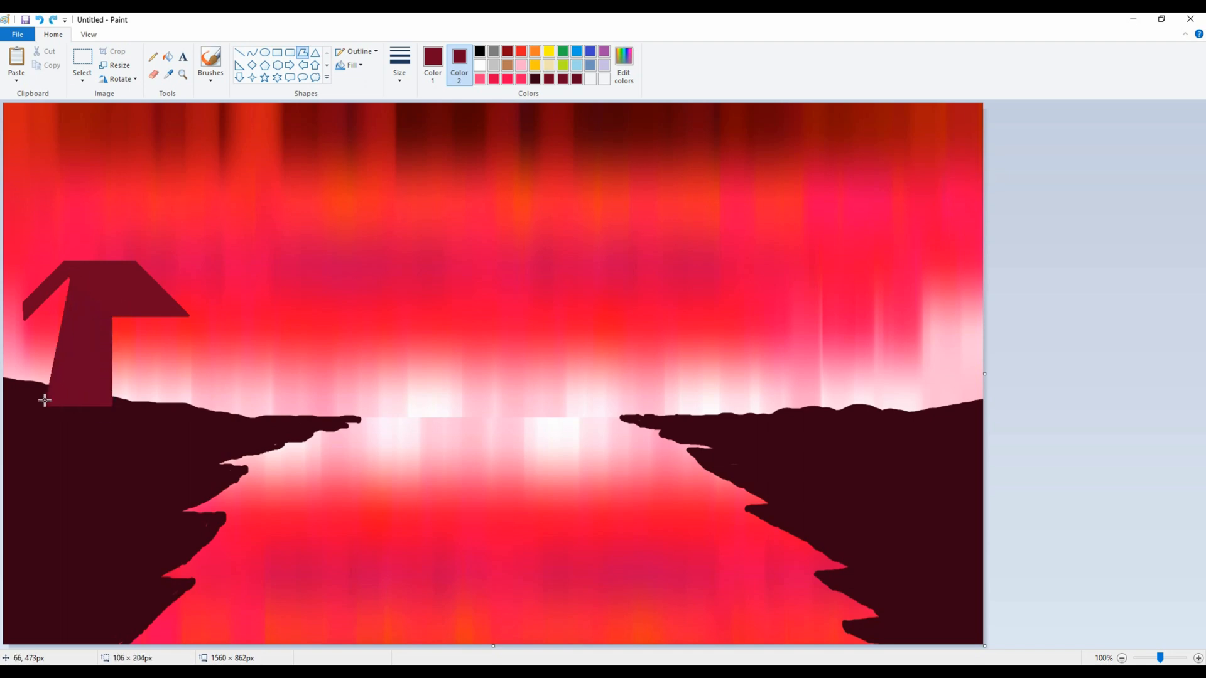
pyautogui.click(24, 381)
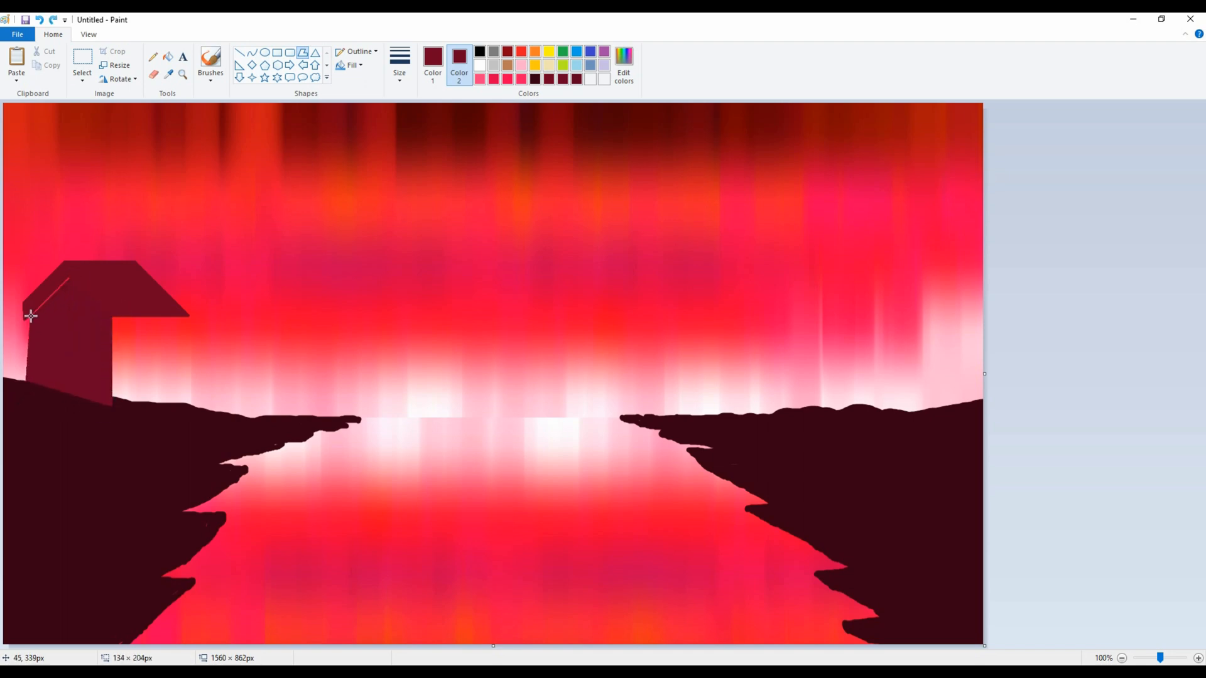
pyautogui.doubleClick(68, 279)
pyautogui.click(439, 61)
pyautogui.click(121, 475)
# Draw the hut's side wall as a solid dark maroon polygon beneath the sloping part of the roof
pyautogui.moveTo(122, 404); pyautogui.dragTo(120, 377)
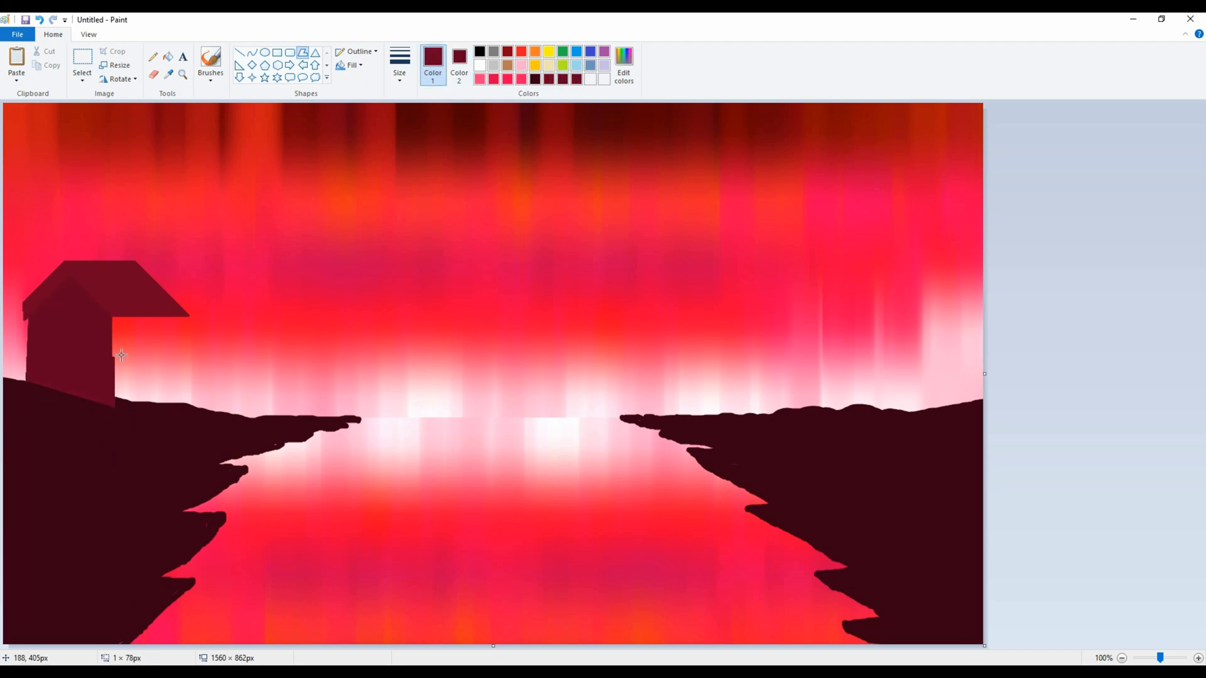
pyautogui.click(187, 317)
pyautogui.click(186, 405)
pyautogui.click(256, 409)
# Draw a door on the hut's front wall as a polygon and fill it with the darkest maroon
pyautogui.click(459, 64)
pyautogui.click(536, 80)
pyautogui.click(277, 54)
pyautogui.moveTo(57, 386); pyautogui.dragTo(81, 326)
pyautogui.hotkey('ctrl', 'z')
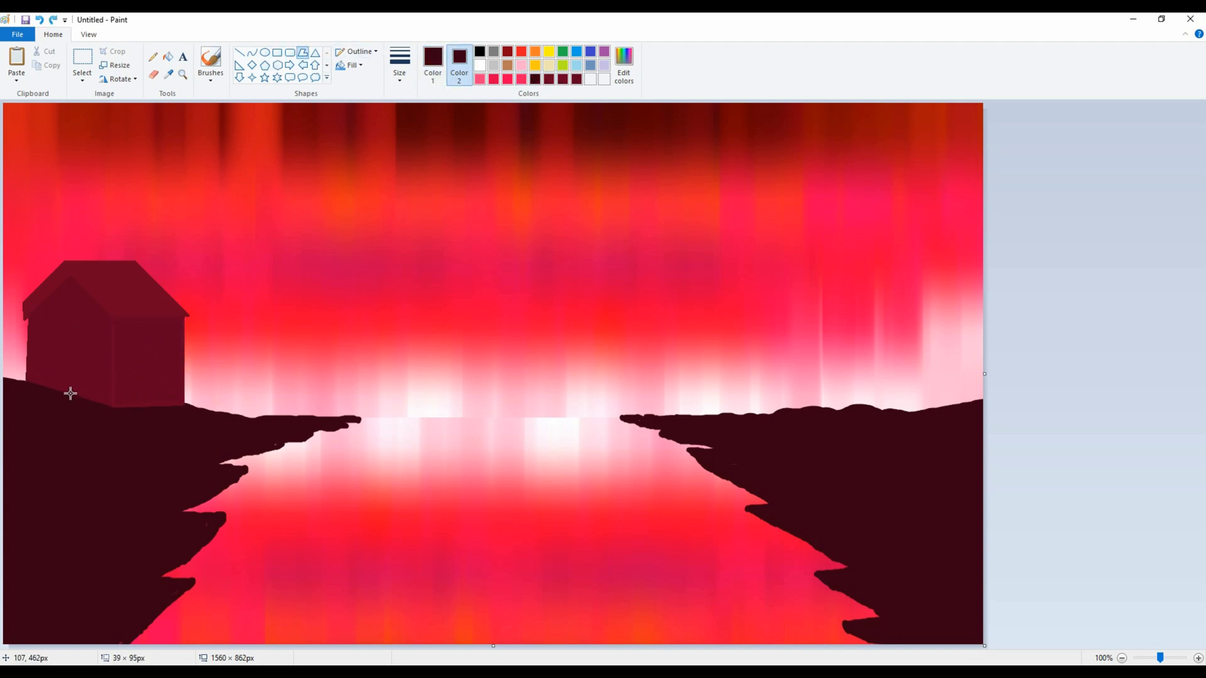
pyautogui.moveTo(49, 397); pyautogui.dragTo(77, 328)
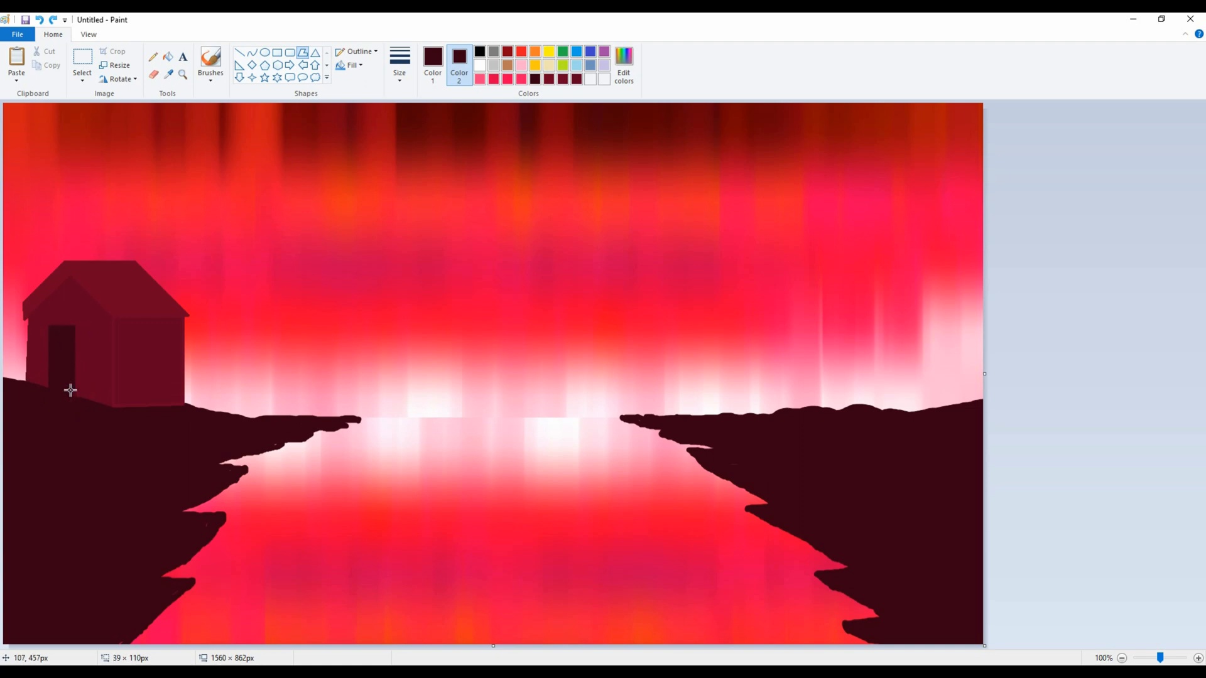
pyautogui.click(51, 387)
pyautogui.click(432, 64)
pyautogui.click(71, 424)
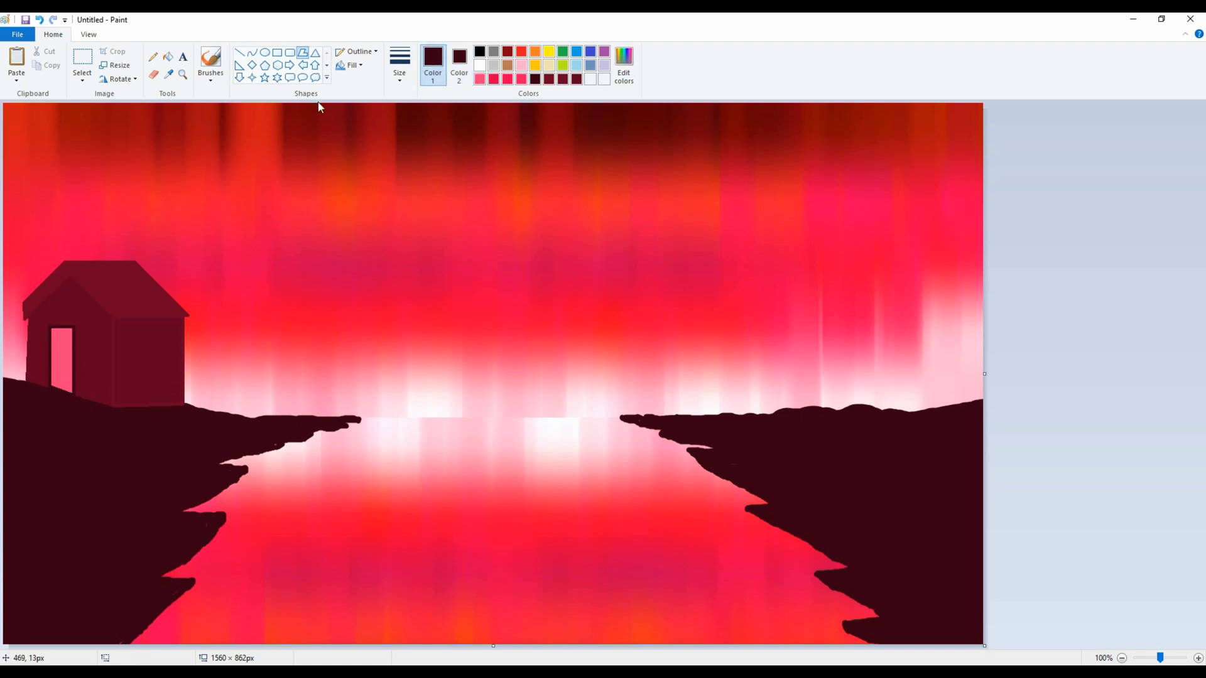
pyautogui.click(167, 56)
pyautogui.click(63, 365)
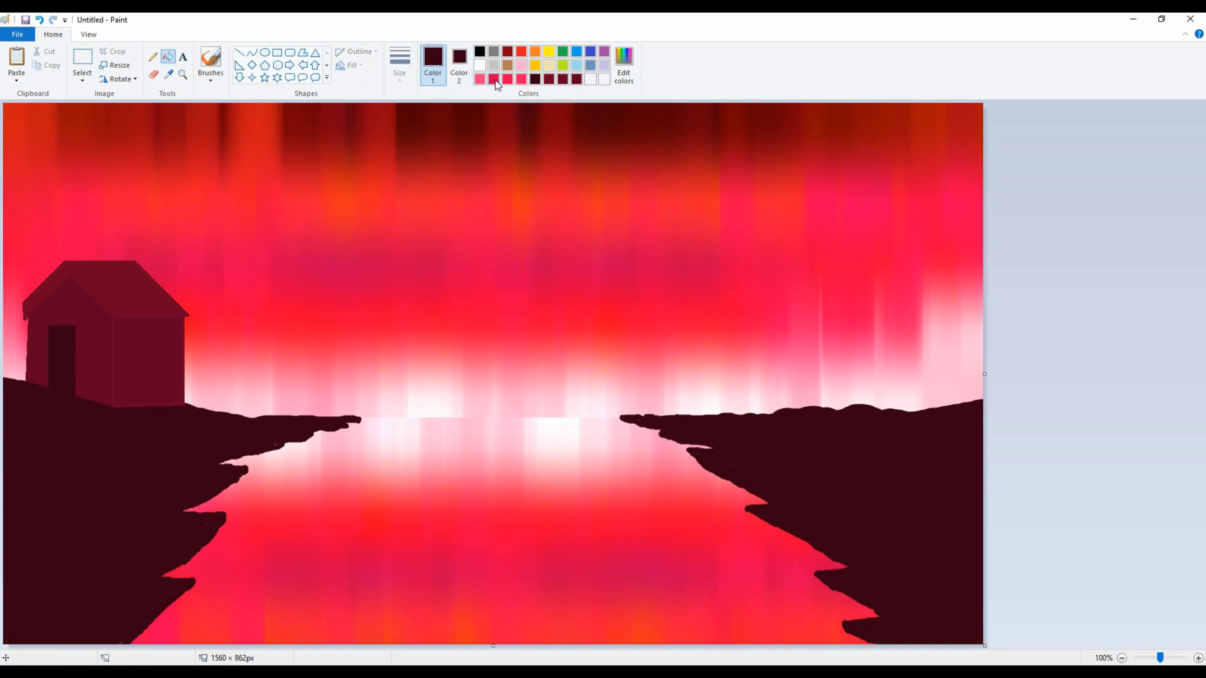
# Draw a window of about 52 × 58 px on the side wall with a crimson outline and dark maroon fill
pyautogui.click(494, 78)
pyautogui.click(277, 52)
pyautogui.moveTo(136, 379); pyautogui.dragTo(168, 343)
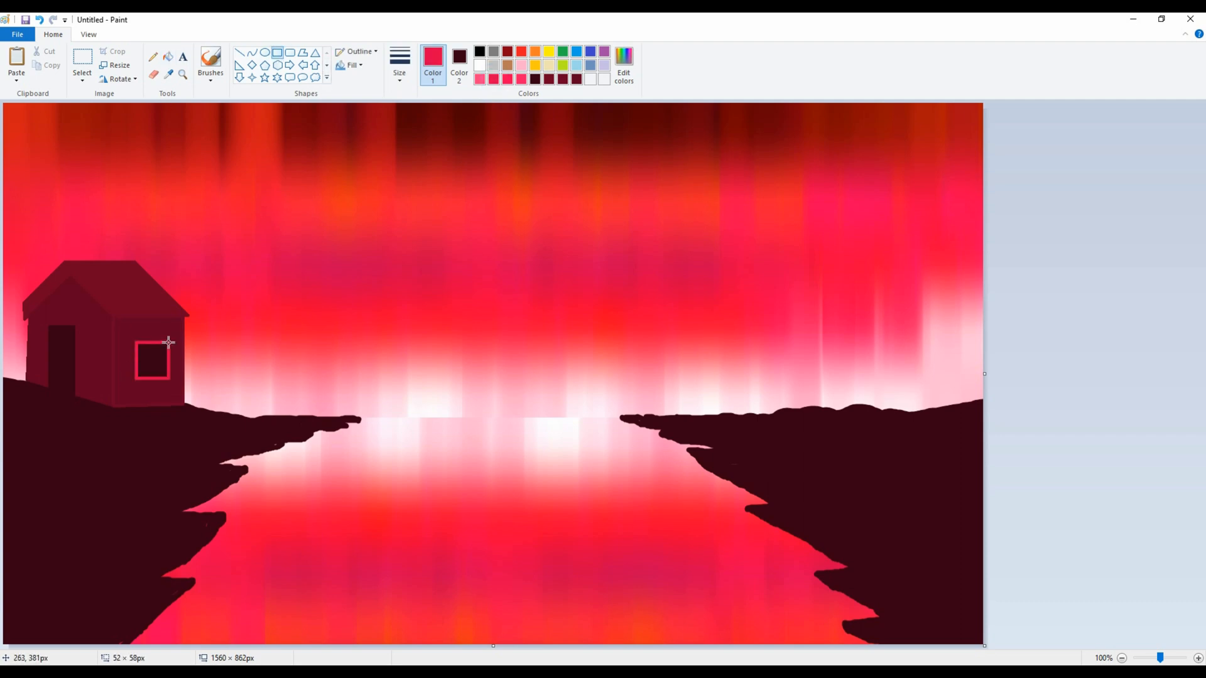
# Recolour the hut's side-wall window with a crimson fill and a lighter pink outline
pyautogui.click(459, 64)
pyautogui.click(494, 78)
pyautogui.click(433, 64)
pyautogui.click(480, 79)
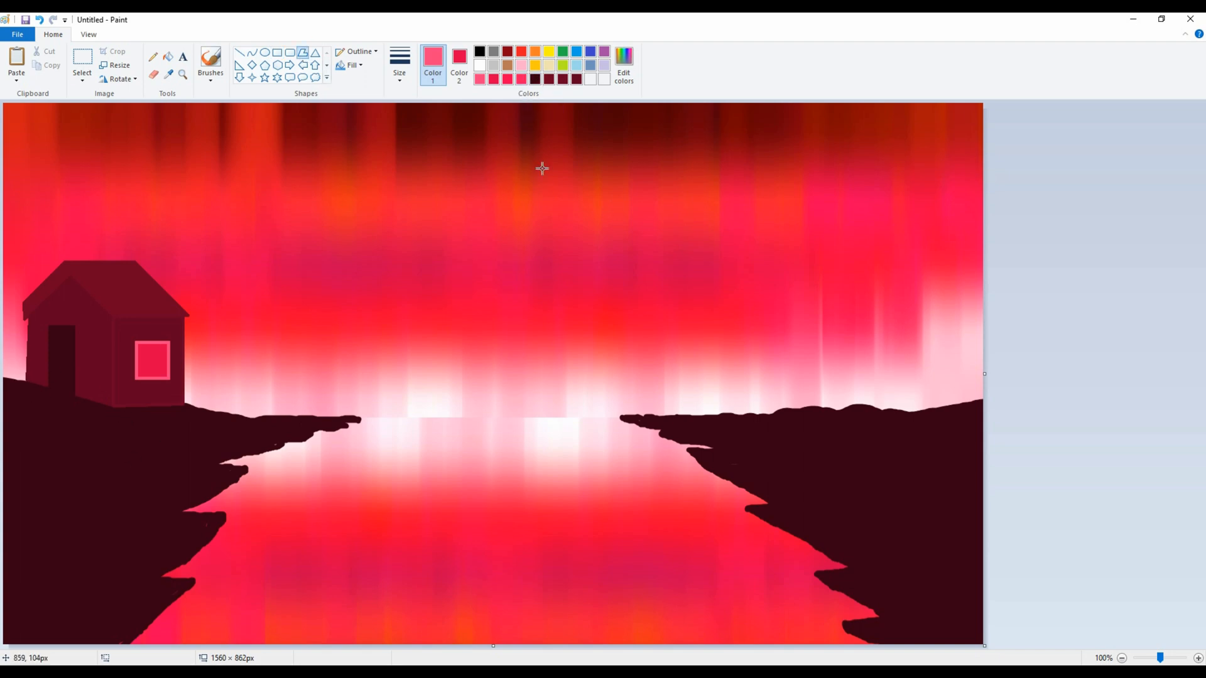
# Draw the sloping roof of a second, smaller hut beside the first as a solid dark maroon polygon
pyautogui.click(549, 78)
pyautogui.click(459, 64)
pyautogui.click(549, 79)
pyautogui.moveTo(204, 328); pyautogui.dragTo(204, 327)
pyautogui.click(244, 373)
pyautogui.moveTo(307, 356); pyautogui.dragTo(278, 323)
pyautogui.moveTo(277, 322); pyautogui.dragTo(202, 332)
pyautogui.click(790, 438)
# Draw the smaller hut's gabled front wall as a solid dark maroon polygon reaching the bank
pyautogui.click(576, 79)
pyautogui.moveTo(187, 404); pyautogui.dragTo(189, 347)
pyautogui.moveTo(189, 347)
pyautogui.mouseDown()
pyautogui.moveTo(206, 332)
pyautogui.moveTo(247, 375)
pyautogui.moveTo(250, 424)
pyautogui.mouseUp()
pyautogui.moveTo(250, 424)
pyautogui.mouseDown()
pyautogui.moveTo(186, 406)
pyautogui.moveTo(210, 387)
pyautogui.mouseUp()
pyautogui.click(1055, 320)
# Mix a darker crimson custom colour and draw the smaller hut's side wall with it as a solid polygon
pyautogui.click(510, 80)
pyautogui.click(632, 71)
pyautogui.moveTo(738, 311); pyautogui.dragTo(738, 337)
pyautogui.click(488, 430)
pyautogui.click(434, 67)
pyautogui.click(591, 80)
pyautogui.moveTo(246, 425); pyautogui.dragTo(247, 375)
pyautogui.click(322, 374)
pyautogui.doubleClick(322, 422)
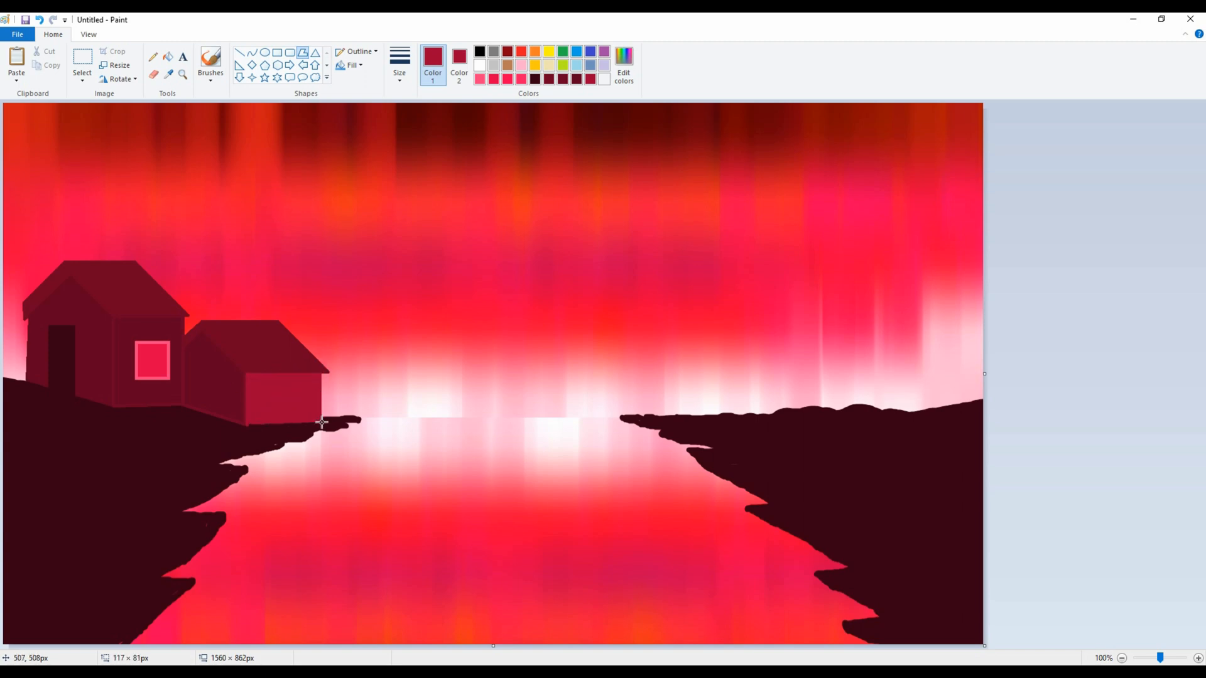
pyautogui.click(247, 426)
pyautogui.click(1038, 420)
# Draw a rectangular window of about 47 × 37 px on the smaller hut's side wall with crimson fill and pink outline
pyautogui.click(494, 80)
pyautogui.click(459, 66)
pyautogui.click(493, 80)
pyautogui.hotkey('ctrl', 'z')
pyautogui.moveTo(266, 412); pyautogui.dragTo(304, 384)
pyautogui.click(278, 54)
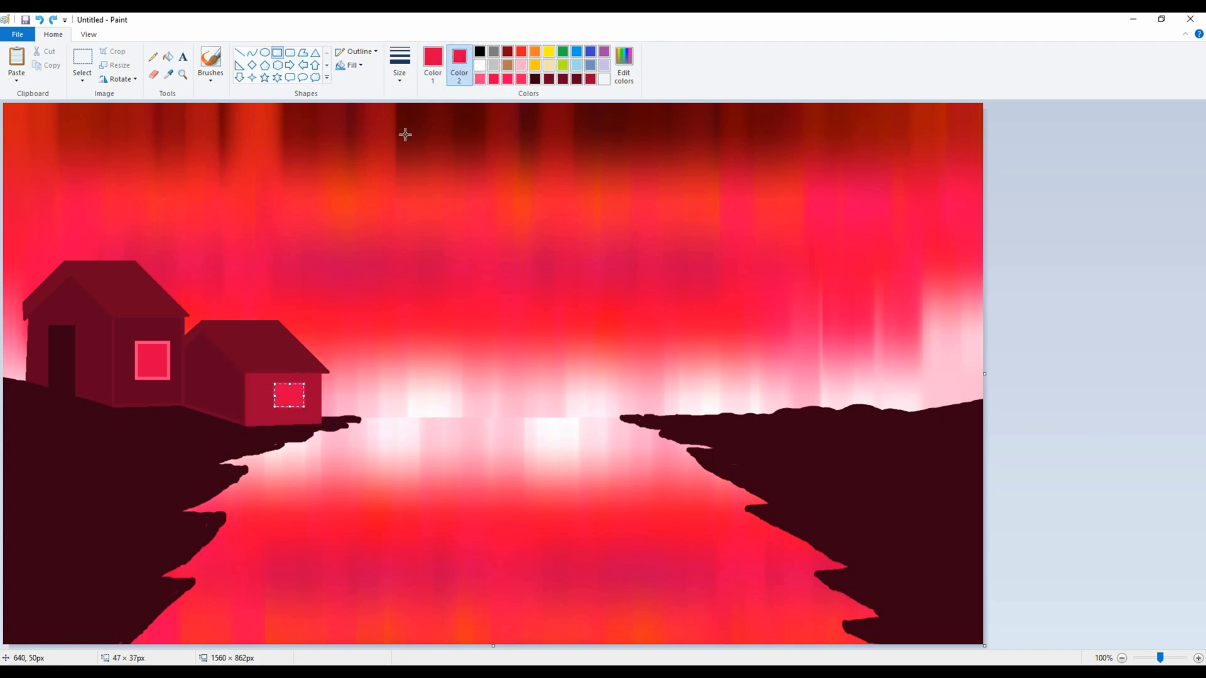
pyautogui.click(434, 66)
pyautogui.click(481, 79)
# Draw a door on the smaller hut's front wall as a polygon filled with dark maroon
pyautogui.click(302, 53)
pyautogui.click(568, 78)
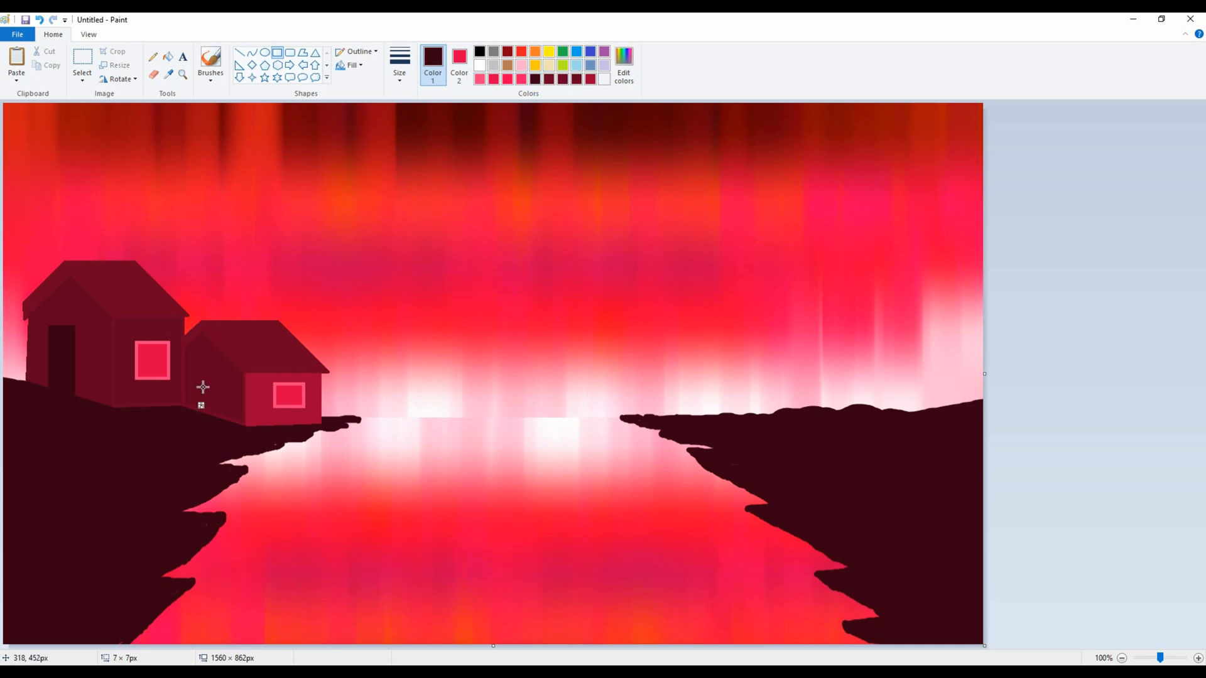
pyautogui.moveTo(192, 405); pyautogui.dragTo(192, 359)
pyautogui.moveTo(192, 359)
pyautogui.mouseDown()
pyautogui.moveTo(217, 364)
pyautogui.moveTo(217, 415)
pyautogui.moveTo(191, 405)
pyautogui.mouseUp()
pyautogui.click(460, 65)
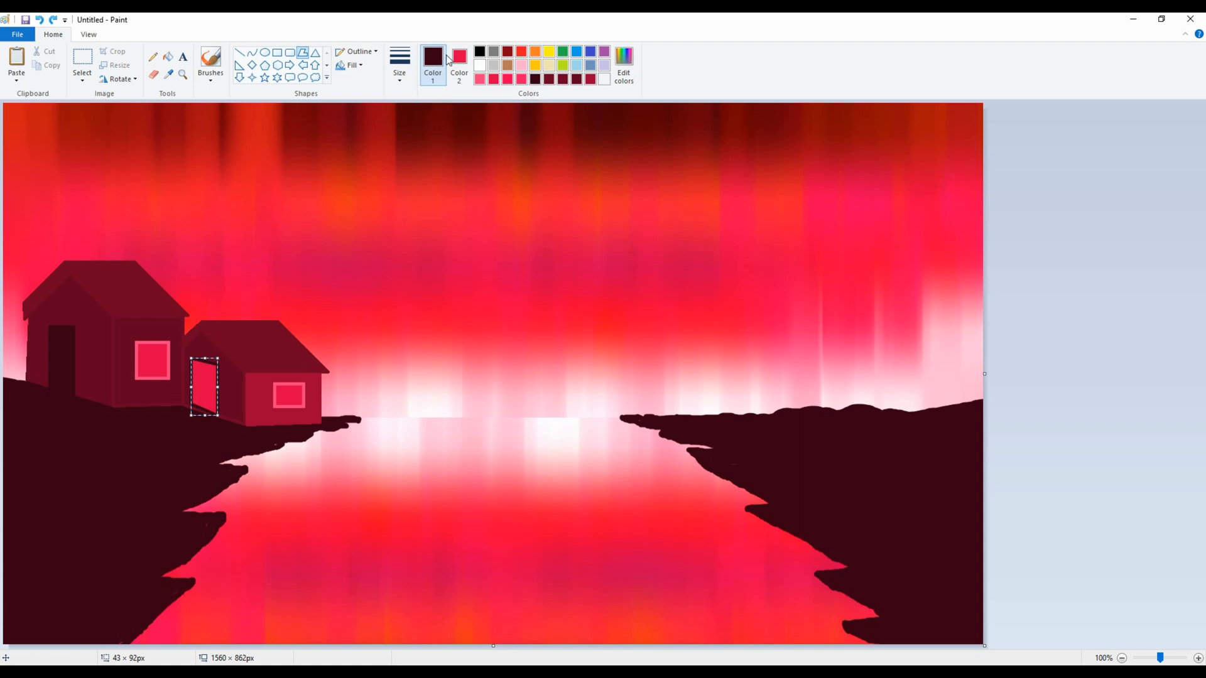
pyautogui.click(549, 79)
pyautogui.click(860, 447)
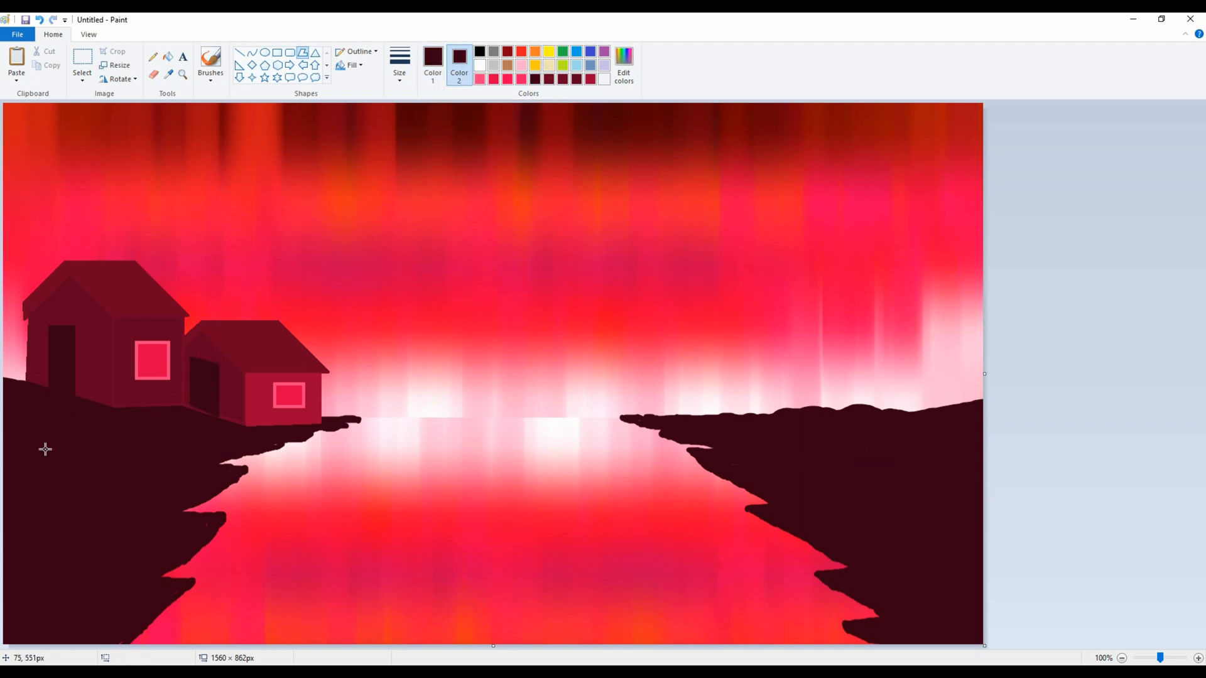
# Draw a small dark maroon fence with straight lines between the canvas's left edge and the larger hut
pyautogui.moveTo(8, 327); pyautogui.dragTo(14, 383)
pyautogui.hotkey('ctrl', 'z')
pyautogui.click(240, 56)
pyautogui.moveTo(28, 353)
pyautogui.mouseDown()
pyautogui.moveTo(29, 384)
pyautogui.moveTo(24, 351)
pyautogui.moveTo(1, 346)
pyautogui.moveTo(21, 375)
pyautogui.moveTo(4, 379)
pyautogui.mouseUp()
pyautogui.click(8, 384)
pyautogui.click(17, 385)
pyautogui.click(58, 407)
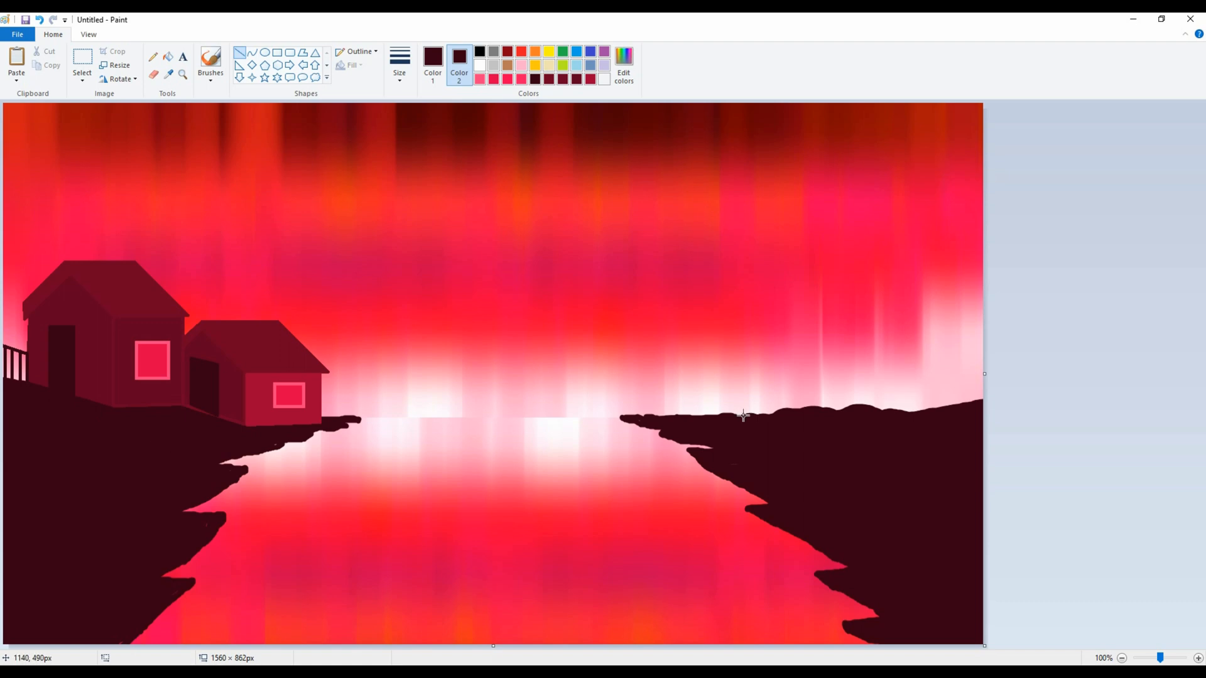
# Draw four tall, slightly bent dark maroon tree trunks on the right bank with the Curve tool
pyautogui.click(548, 80)
pyautogui.click(252, 53)
pyautogui.moveTo(862, 285); pyautogui.dragTo(884, 415)
pyautogui.hotkey('ctrl', 'z')
pyautogui.moveTo(853, 206); pyautogui.dragTo(885, 412)
pyautogui.click(861, 303)
pyautogui.click(1067, 320)
pyautogui.moveTo(894, 196); pyautogui.dragTo(892, 411)
pyautogui.moveTo(888, 286); pyautogui.dragTo(898, 283)
pyautogui.click(1138, 337)
pyautogui.moveTo(914, 198); pyautogui.dragTo(930, 413)
pyautogui.click(1055, 258)
pyautogui.moveTo(827, 233); pyautogui.dragTo(846, 421)
pyautogui.click(961, 404)
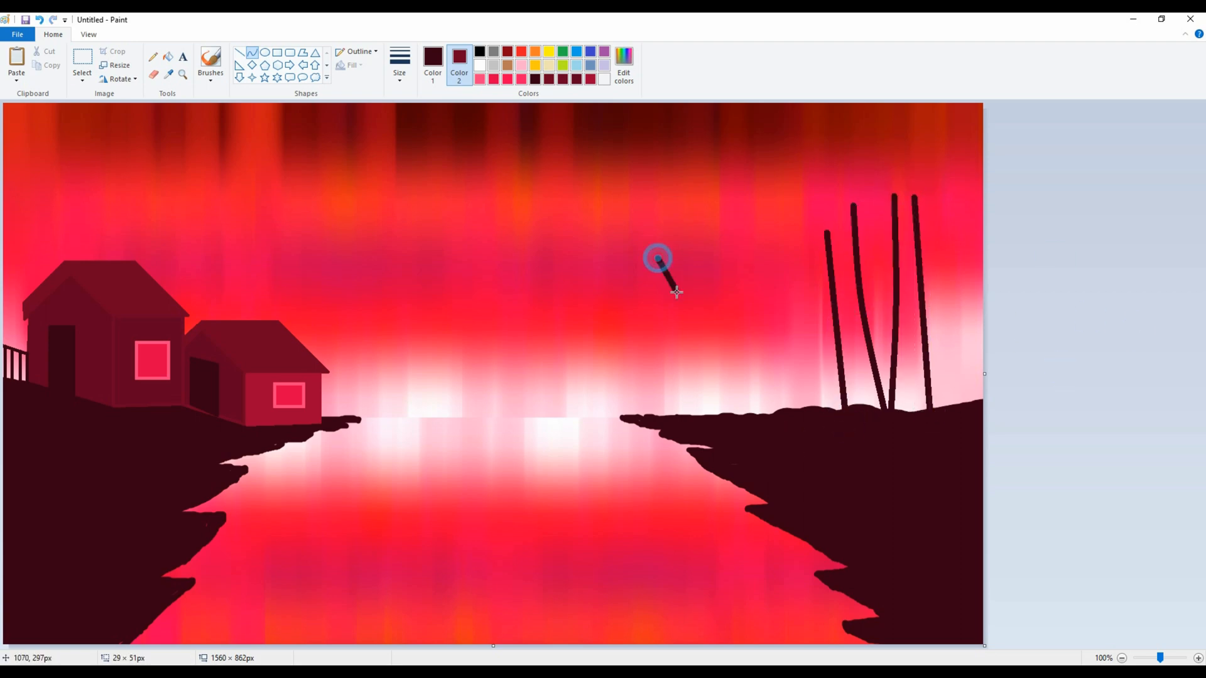
# Draw four more curved tree trunks on the part of the right bank nearer the lake
pyautogui.moveTo(658, 258); pyautogui.dragTo(700, 420)
pyautogui.moveTo(674, 354); pyautogui.dragTo(669, 351)
pyautogui.moveTo(709, 246); pyautogui.dragTo(722, 418)
pyautogui.click(699, 345)
pyautogui.moveTo(738, 241); pyautogui.dragTo(746, 415)
pyautogui.click(1118, 356)
pyautogui.moveTo(776, 218); pyautogui.dragTo(789, 414)
pyautogui.moveTo(785, 314); pyautogui.dragTo(798, 343)
# Add two tall curved tree trunks at the far right end of the bank, near the canvas edge
pyautogui.moveTo(971, 168); pyautogui.dragTo(980, 402)
pyautogui.moveTo(975, 289); pyautogui.dragTo(980, 299)
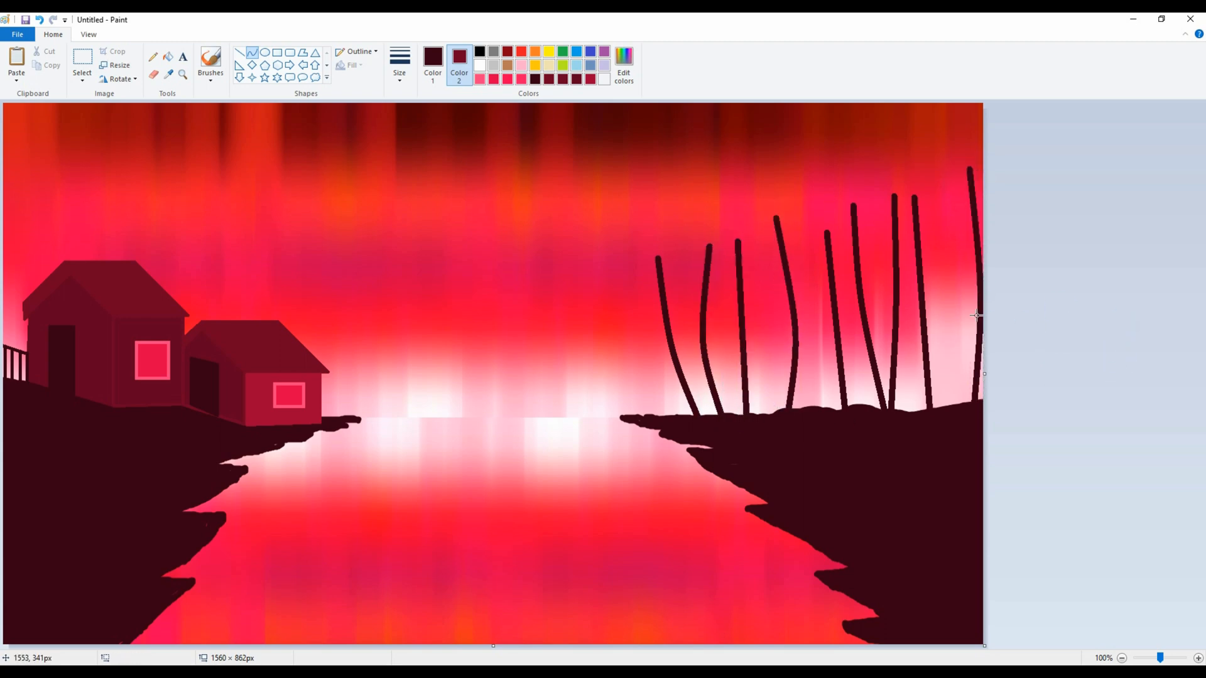
pyautogui.moveTo(941, 170); pyautogui.dragTo(953, 409)
pyautogui.click(1090, 331)
# Draw thin dark maroon branches with the Pencil on the tree nearest the lake
pyautogui.click(153, 56)
pyautogui.click(400, 63)
pyautogui.click(425, 178)
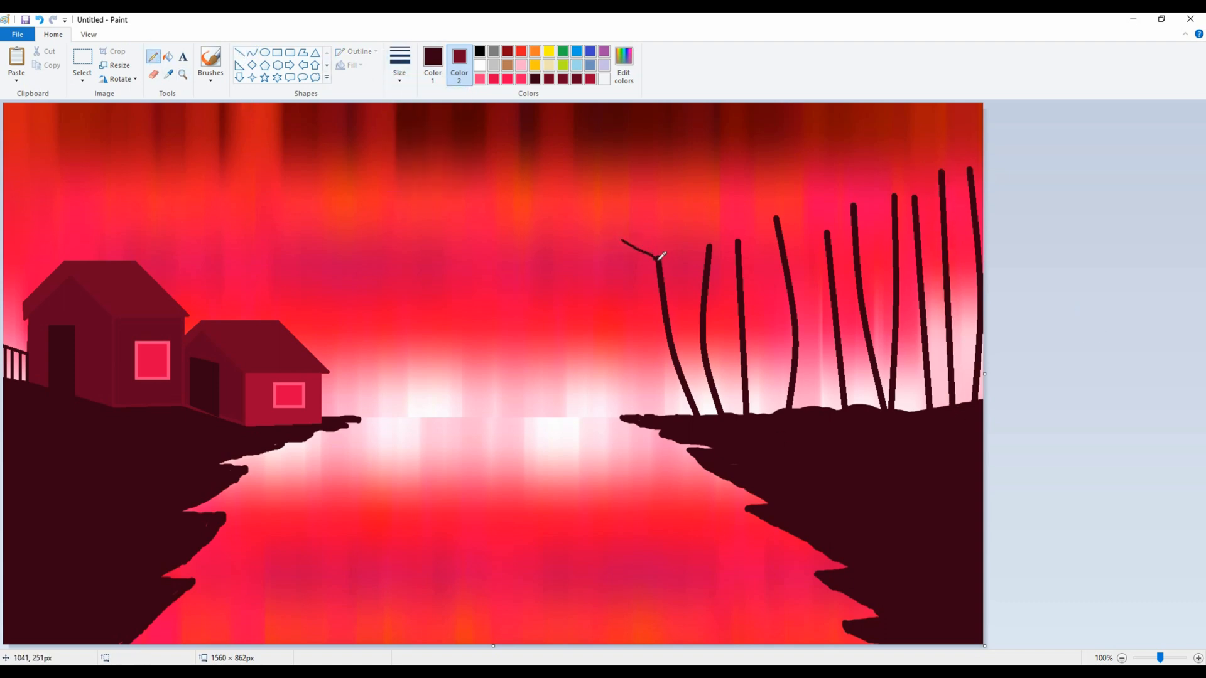
pyautogui.moveTo(678, 188); pyautogui.dragTo(661, 259)
pyautogui.moveTo(616, 184); pyautogui.dragTo(658, 257)
pyautogui.moveTo(599, 195); pyautogui.dragTo(647, 251)
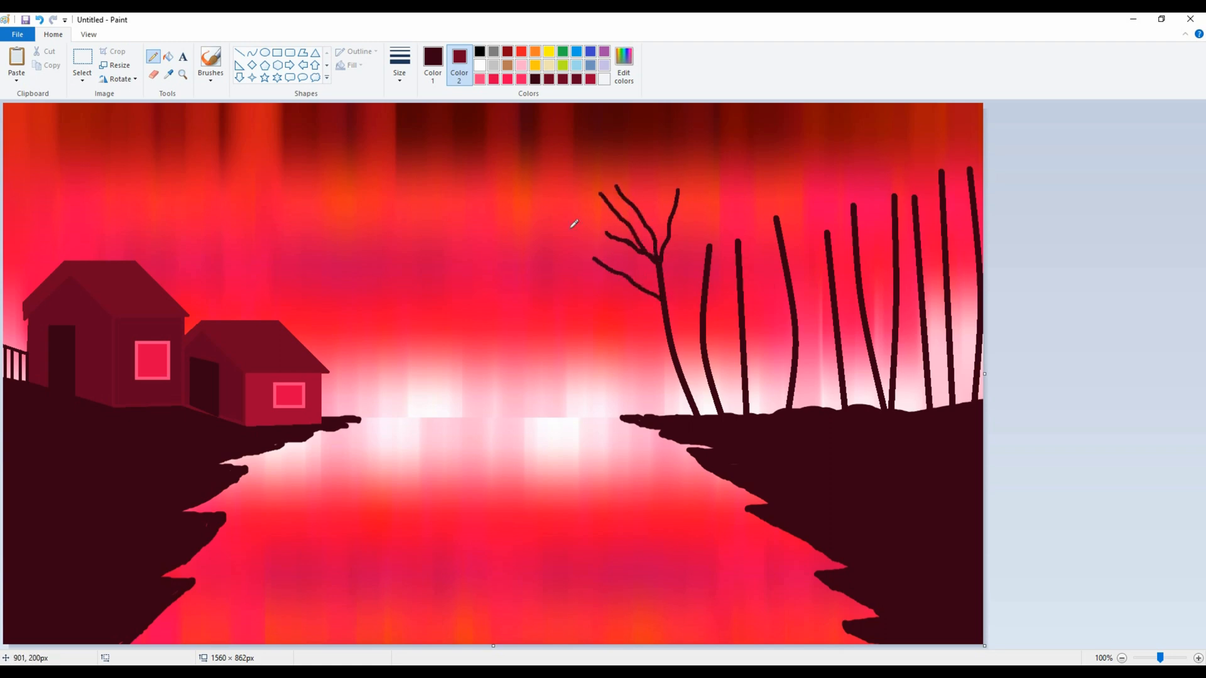
pyautogui.moveTo(648, 179); pyautogui.dragTo(676, 347)
# Draw upward-reaching branches on the second and third trees from the lake
pyautogui.moveTo(692, 231); pyautogui.dragTo(708, 295)
pyautogui.moveTo(722, 279); pyautogui.dragTo(710, 328)
pyautogui.moveTo(724, 238); pyautogui.dragTo(739, 285)
pyautogui.moveTo(760, 240); pyautogui.dragTo(754, 293)
pyautogui.moveTo(728, 189)
pyautogui.mouseDown()
pyautogui.moveTo(741, 244)
pyautogui.moveTo(739, 228)
pyautogui.mouseUp()
pyautogui.moveTo(706, 171); pyautogui.dragTo(731, 257)
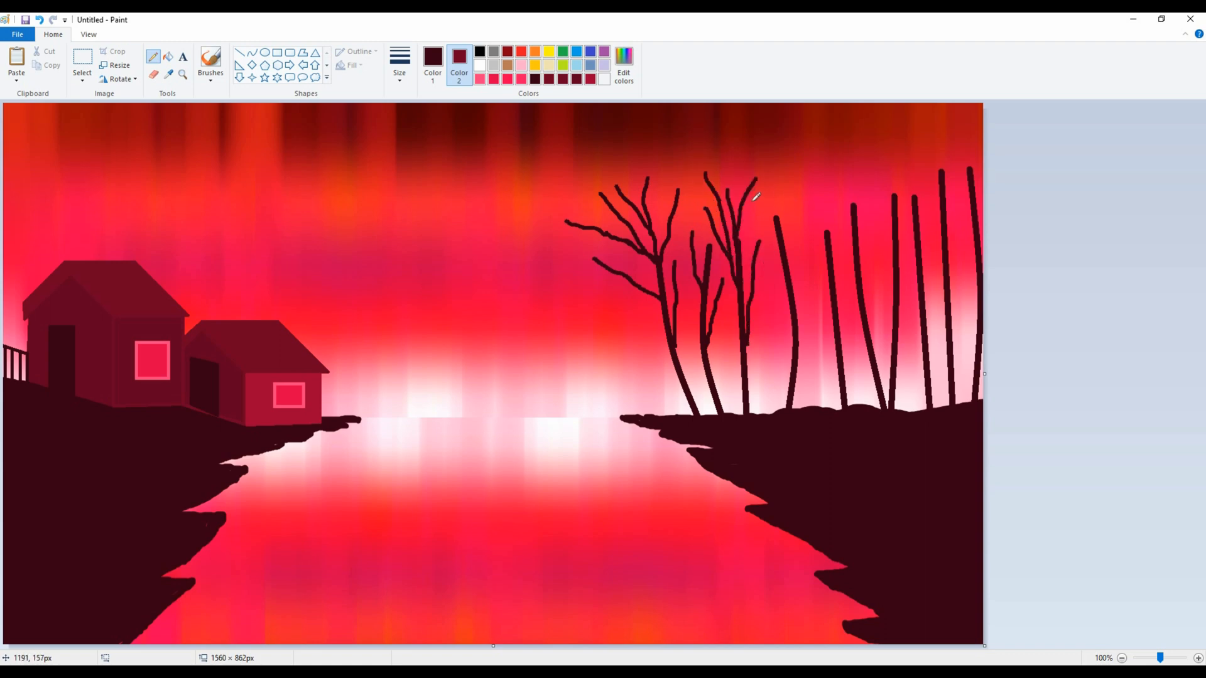
# Draw forked branches on the fourth and fifth trees from the lake
pyautogui.moveTo(801, 167); pyautogui.dragTo(794, 252)
pyautogui.moveTo(762, 151); pyautogui.dragTo(785, 215)
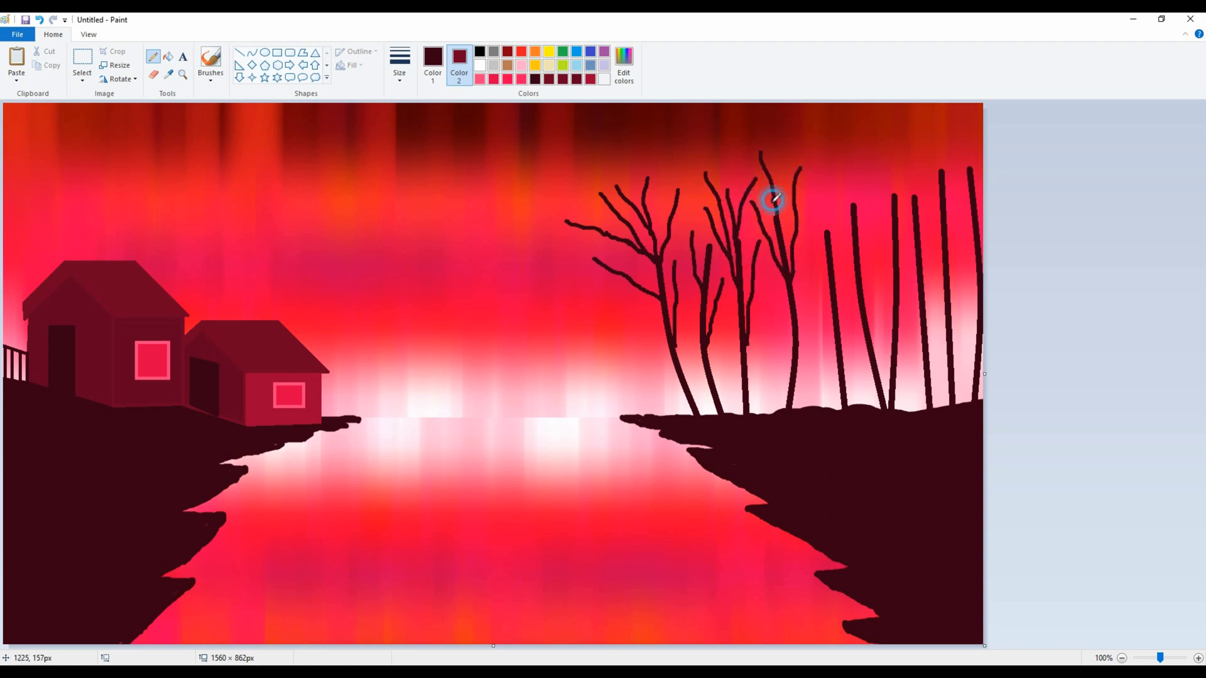
pyautogui.moveTo(784, 147); pyautogui.dragTo(789, 245)
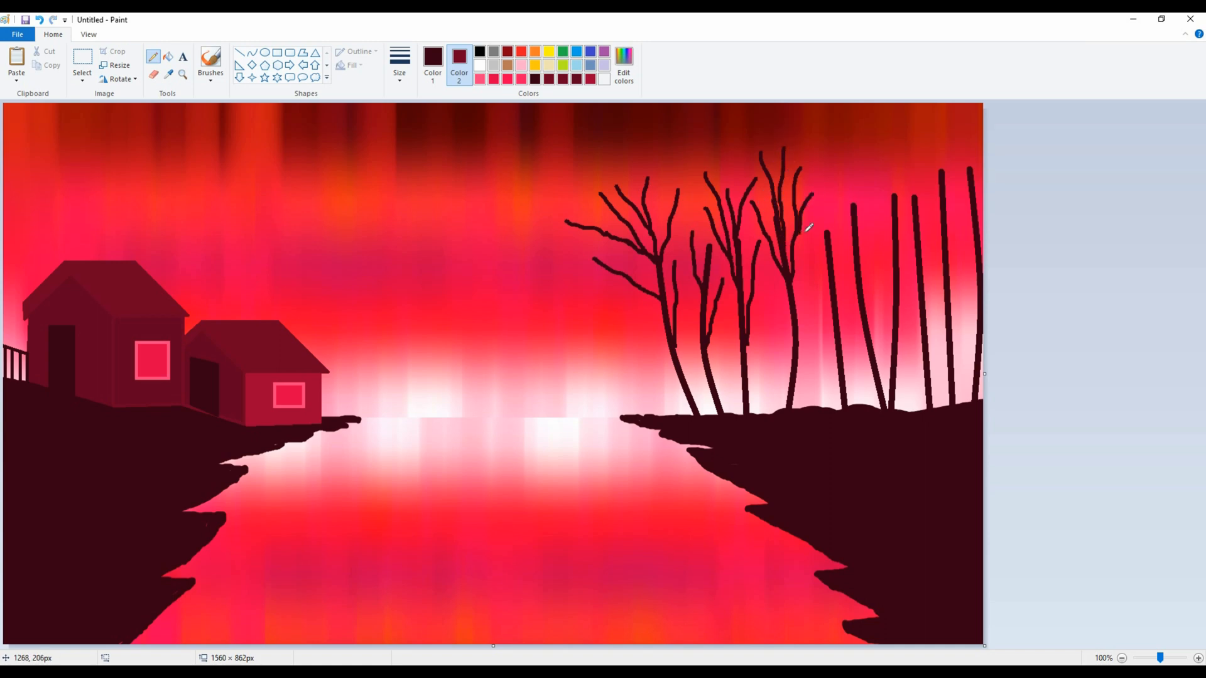
pyautogui.moveTo(826, 299); pyautogui.dragTo(831, 314)
pyautogui.moveTo(840, 231); pyautogui.dragTo(840, 283)
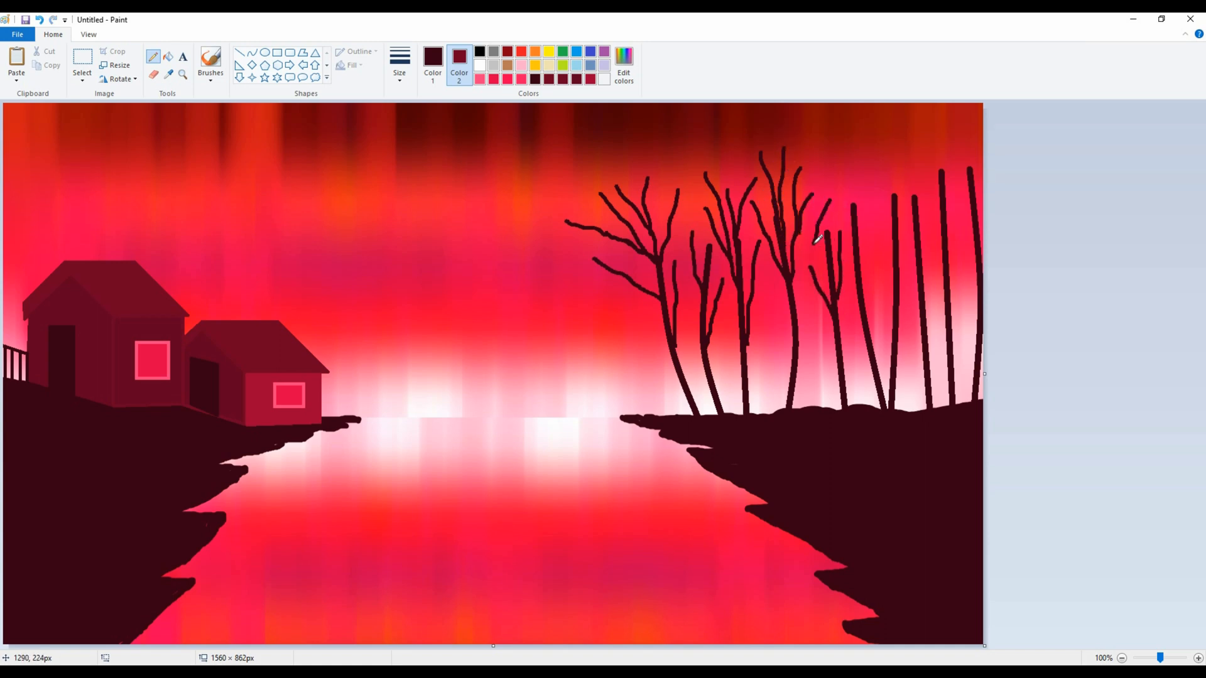
# Draw forked branches on the sixth and seventh trees from the lake
pyautogui.moveTo(804, 150)
pyautogui.mouseDown()
pyautogui.moveTo(853, 227)
pyautogui.moveTo(877, 226)
pyautogui.moveTo(870, 304)
pyautogui.mouseUp()
pyautogui.moveTo(853, 176); pyautogui.dragTo(856, 206)
pyautogui.moveTo(882, 151); pyautogui.dragTo(864, 190)
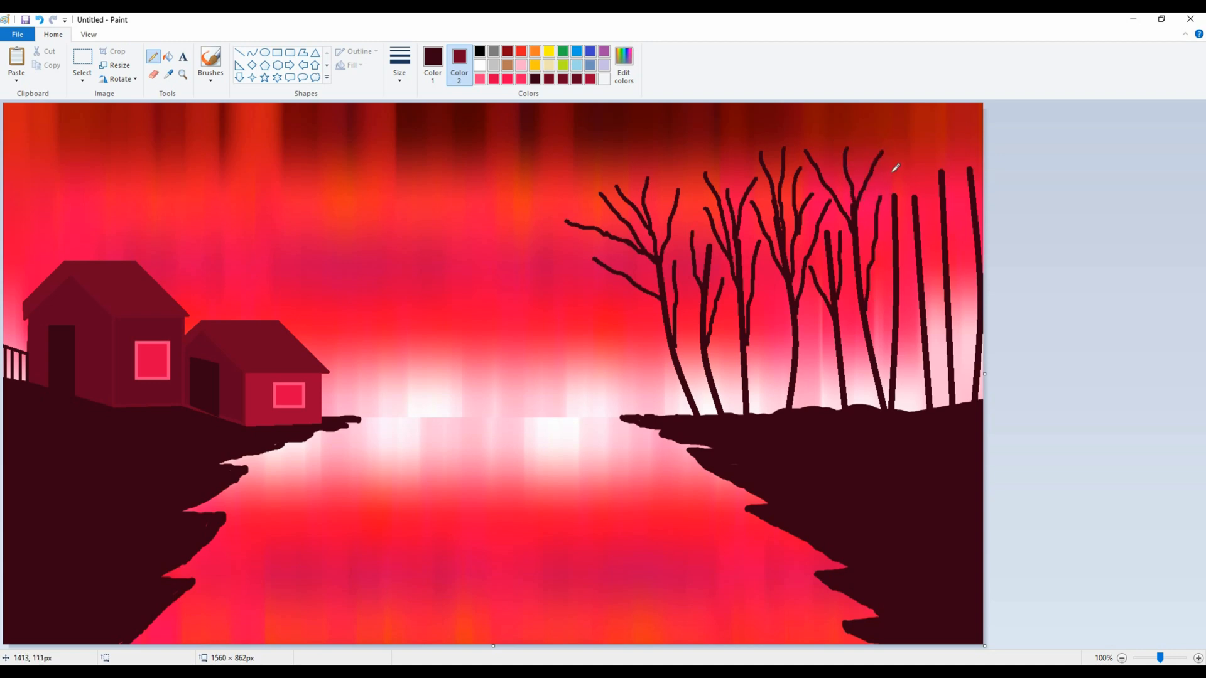
pyautogui.moveTo(910, 133); pyautogui.dragTo(898, 276)
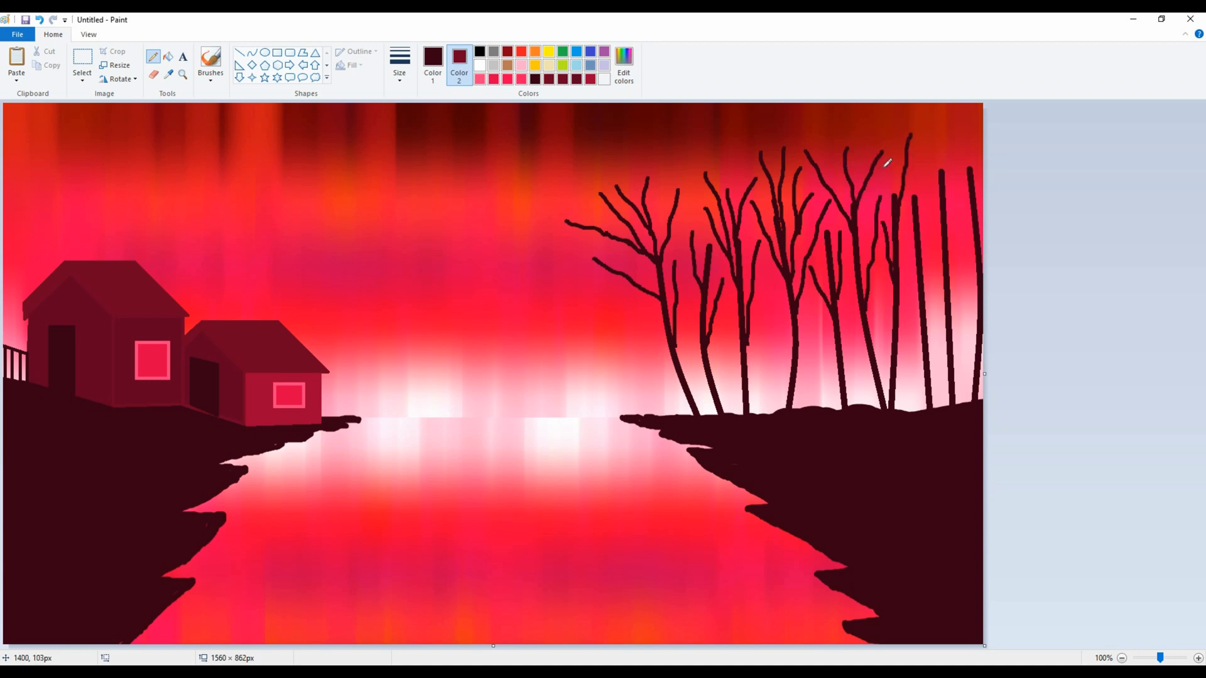
# Draw branches on the three remaining tall trees at the far right end of the bank
pyautogui.moveTo(917, 179); pyautogui.dragTo(928, 318)
pyautogui.moveTo(904, 244); pyautogui.dragTo(917, 295)
pyautogui.moveTo(921, 154); pyautogui.dragTo(924, 199)
pyautogui.moveTo(921, 118)
pyautogui.mouseDown()
pyautogui.moveTo(944, 175)
pyautogui.moveTo(944, 220)
pyautogui.mouseUp()
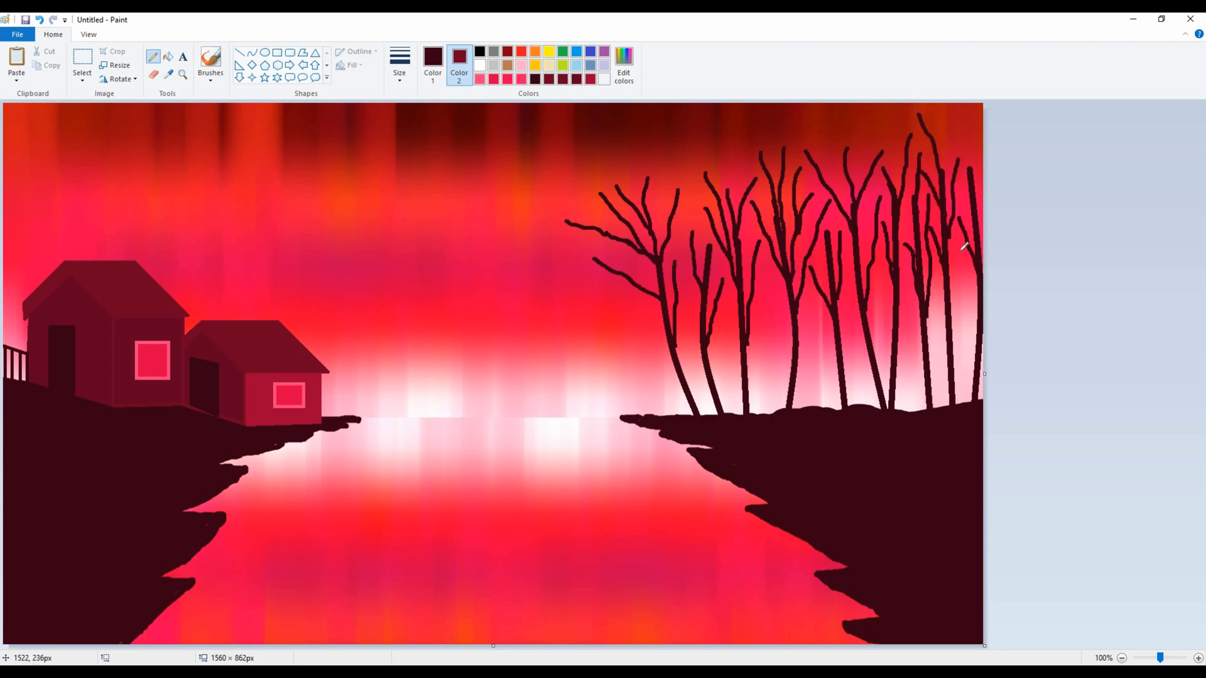
pyautogui.moveTo(969, 120); pyautogui.dragTo(973, 208)
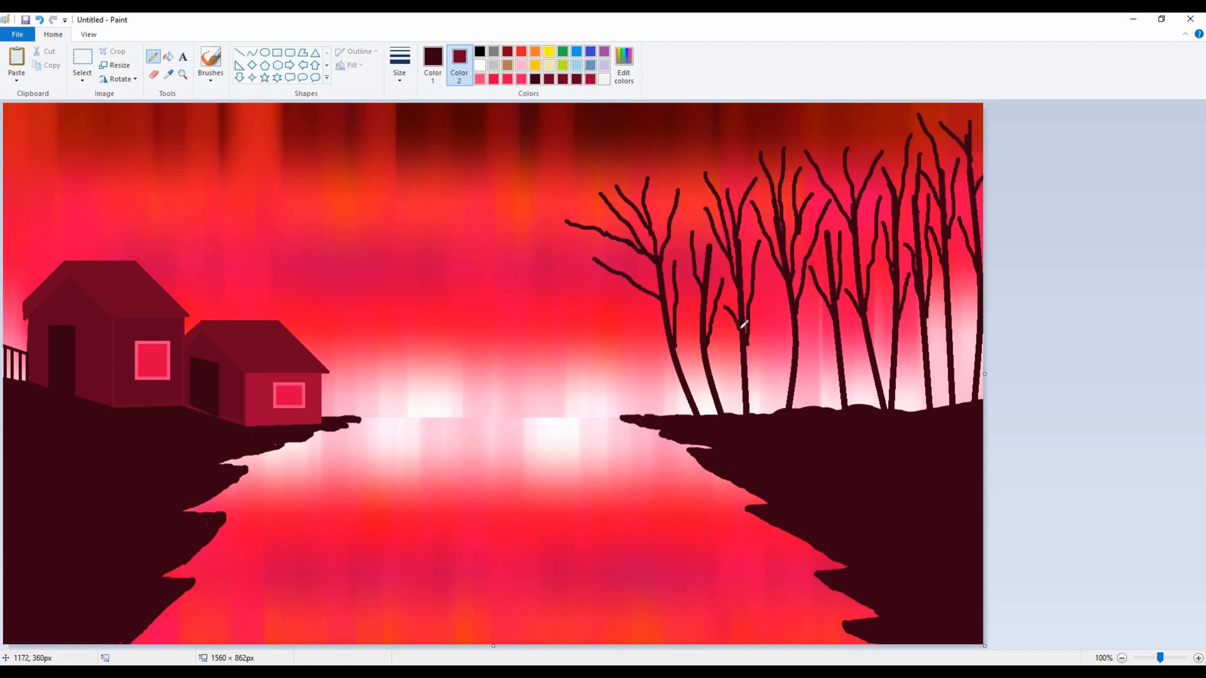
# Draw five short vertical trunks between the tall trees with straight lines
pyautogui.click(239, 61)
pyautogui.moveTo(768, 346); pyautogui.dragTo(767, 415)
pyautogui.moveTo(724, 359); pyautogui.dragTo(724, 415)
pyautogui.moveTo(820, 357); pyautogui.dragTo(820, 413)
pyautogui.moveTo(908, 366); pyautogui.dragTo(908, 411)
pyautogui.moveTo(961, 336); pyautogui.dragTo(961, 411)
# Draw small branches with the Pencil on the five short trunks
pyautogui.click(152, 56)
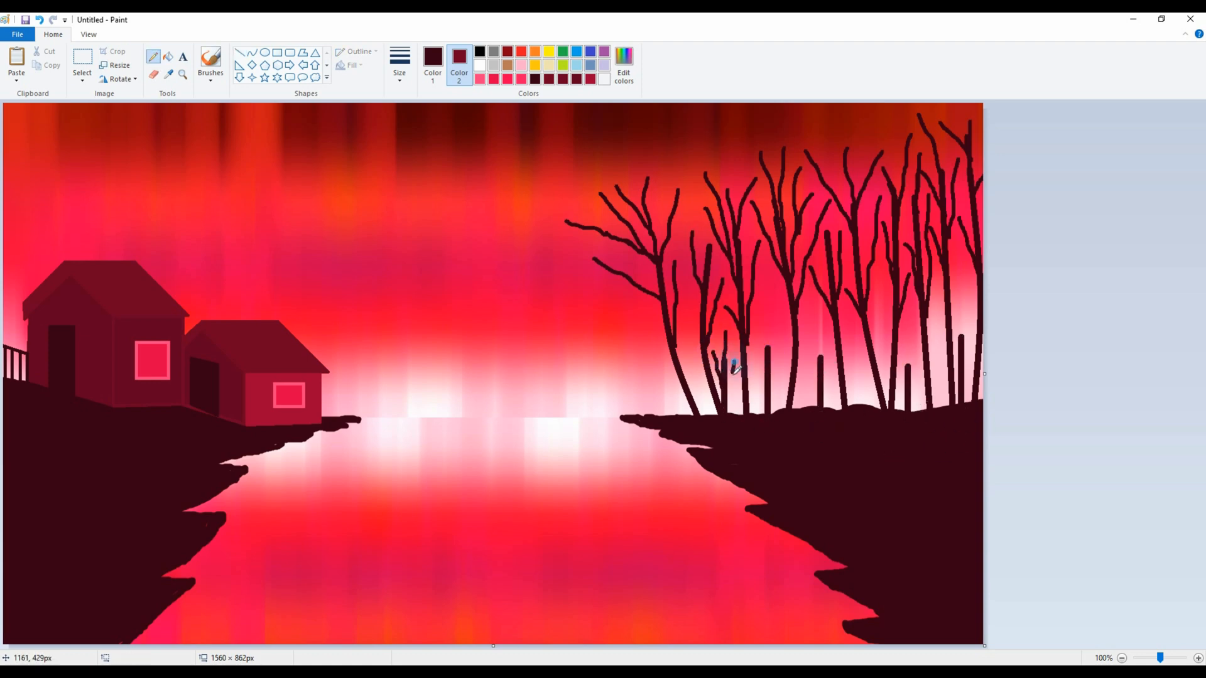
pyautogui.moveTo(776, 297); pyautogui.dragTo(772, 341)
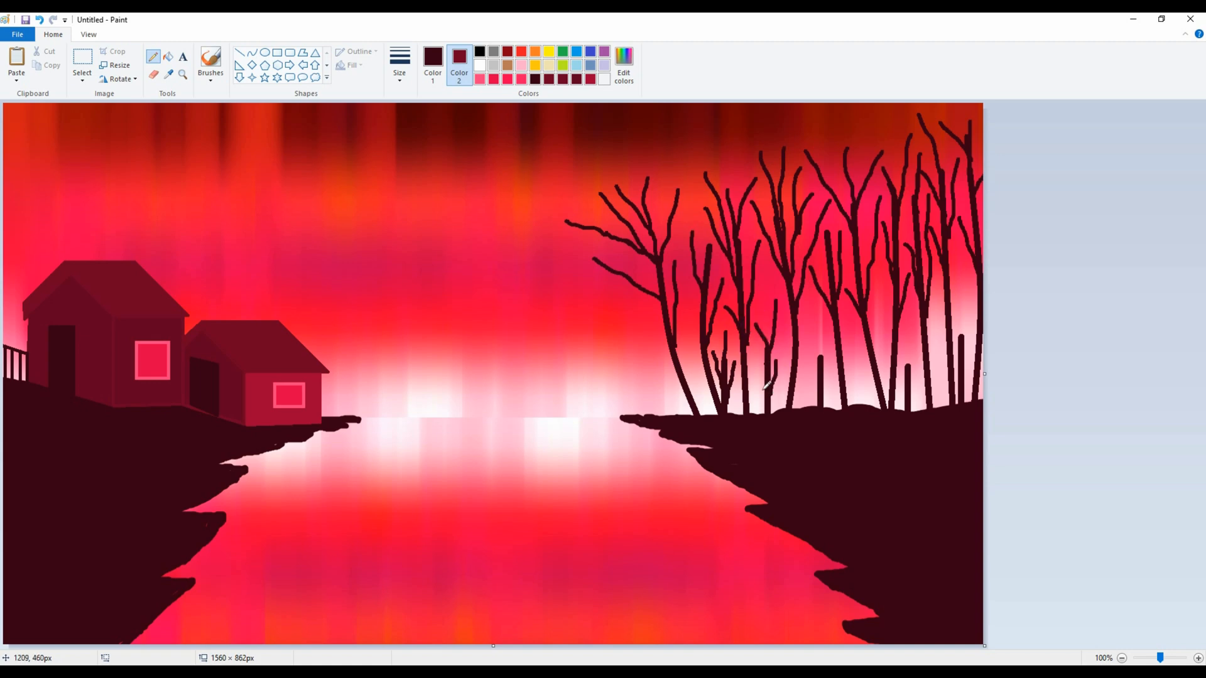
pyautogui.moveTo(816, 380); pyautogui.dragTo(819, 391)
pyautogui.moveTo(907, 330); pyautogui.dragTo(907, 368)
pyautogui.moveTo(914, 372); pyautogui.dragTo(909, 396)
pyautogui.moveTo(964, 287)
pyautogui.mouseDown()
pyautogui.moveTo(965, 390)
pyautogui.moveTo(911, 389)
pyautogui.mouseUp()
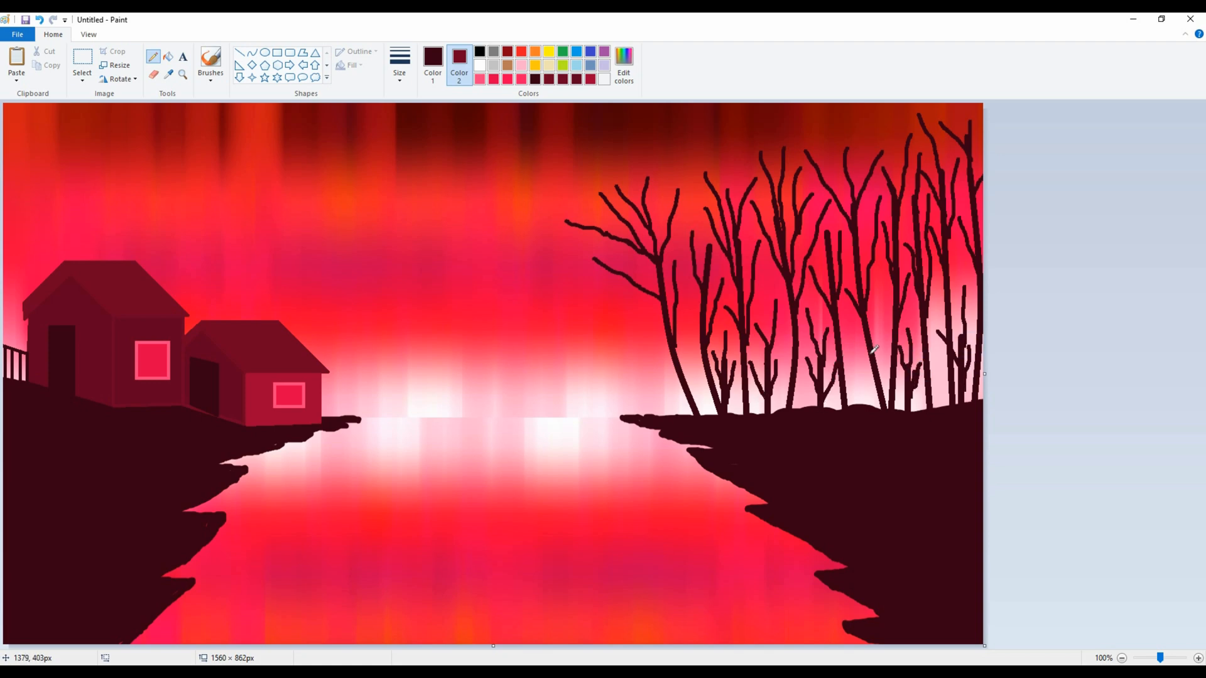
# Draw low twigs among the trees and a small branching sapling at the grove's lake-side edge
pyautogui.moveTo(866, 395); pyautogui.dragTo(870, 401)
pyautogui.moveTo(654, 372); pyautogui.dragTo(680, 411)
pyautogui.moveTo(660, 344); pyautogui.dragTo(680, 413)
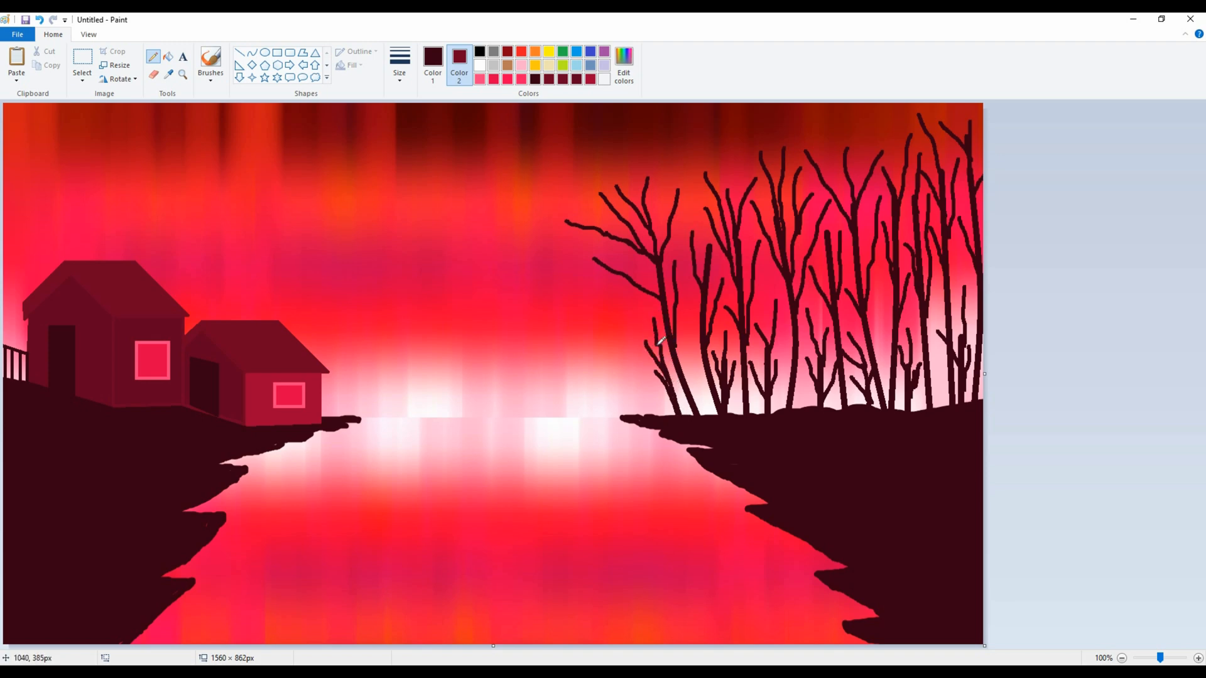
# Paint crimson-pink foliage clumps over the treetops and among the branches with a textured brush
pyautogui.click(211, 76)
pyautogui.click(210, 124)
pyautogui.click(508, 78)
pyautogui.click(434, 65)
pyautogui.click(507, 78)
pyautogui.moveTo(618, 139)
pyautogui.mouseDown()
pyautogui.moveTo(619, 181)
pyautogui.moveTo(585, 167)
pyautogui.moveTo(649, 152)
pyautogui.moveTo(681, 162)
pyautogui.mouseUp()
pyautogui.moveTo(573, 220); pyautogui.dragTo(566, 212)
pyautogui.moveTo(709, 165)
pyautogui.mouseDown()
pyautogui.moveTo(734, 157)
pyautogui.moveTo(694, 152)
pyautogui.mouseUp()
pyautogui.moveTo(748, 186)
pyautogui.mouseDown()
pyautogui.moveTo(764, 199)
pyautogui.moveTo(760, 141)
pyautogui.moveTo(773, 119)
pyautogui.moveTo(817, 138)
pyautogui.moveTo(970, 113)
pyautogui.mouseUp()
pyautogui.moveTo(943, 201)
pyautogui.mouseDown()
pyautogui.moveTo(817, 191)
pyautogui.moveTo(936, 179)
pyautogui.mouseUp()
pyautogui.moveTo(694, 239); pyautogui.dragTo(710, 214)
pyautogui.moveTo(839, 246); pyautogui.dragTo(829, 242)
pyautogui.moveTo(911, 233); pyautogui.dragTo(932, 225)
pyautogui.moveTo(791, 293)
pyautogui.mouseDown()
pyautogui.moveTo(654, 274)
pyautogui.moveTo(703, 267)
pyautogui.moveTo(899, 323)
pyautogui.moveTo(948, 315)
pyautogui.moveTo(930, 339)
pyautogui.moveTo(782, 361)
pyautogui.moveTo(656, 334)
pyautogui.moveTo(628, 351)
pyautogui.moveTo(584, 257)
pyautogui.moveTo(605, 221)
pyautogui.mouseUp()
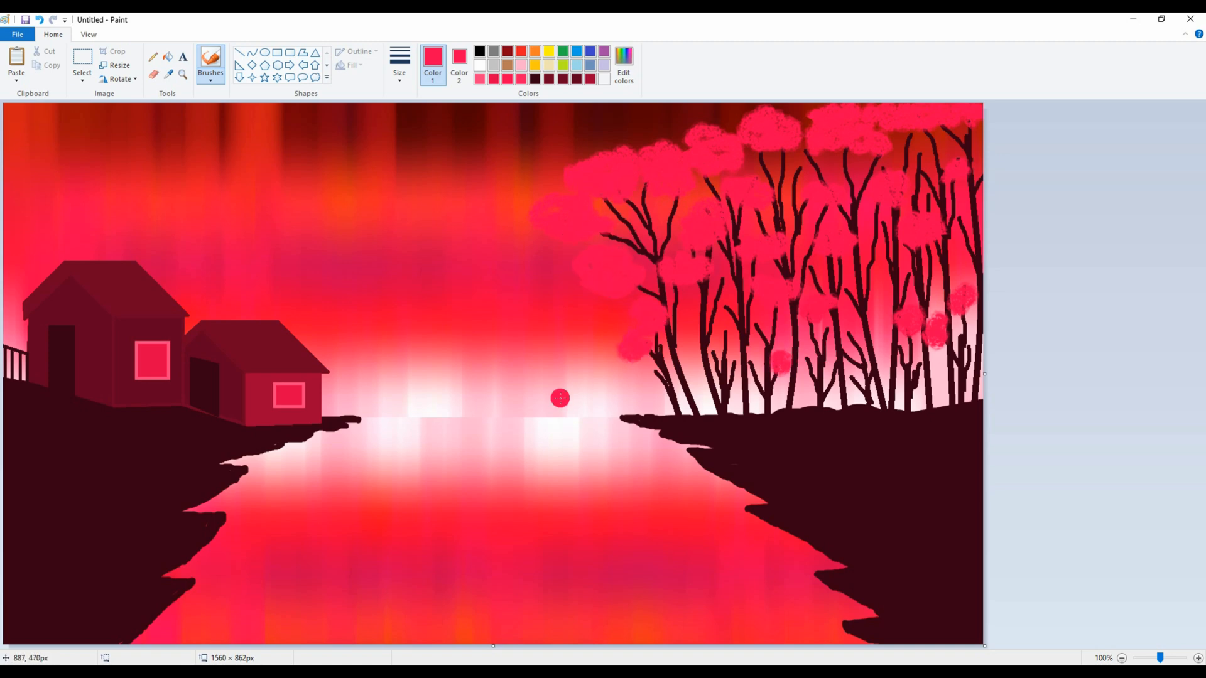
# Draw short dark maroon grass blades along the top of the right bank with the Pencil
pyautogui.click(153, 57)
pyautogui.click(536, 79)
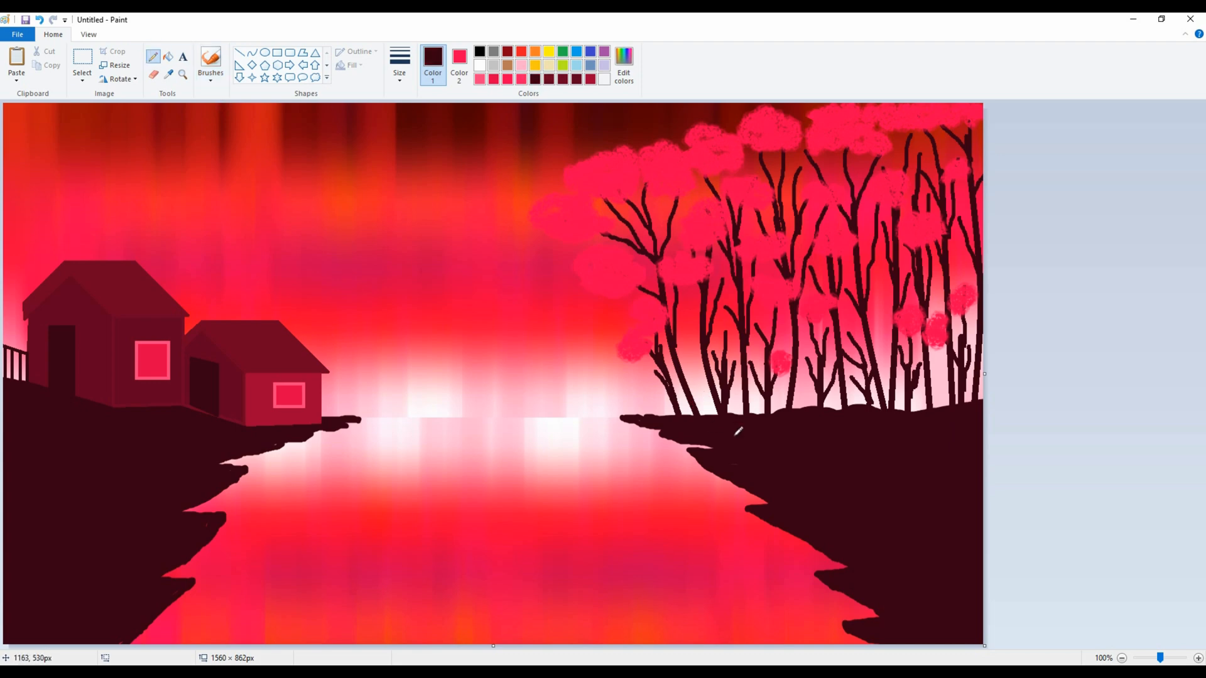
pyautogui.moveTo(642, 413); pyautogui.dragTo(976, 402)
pyautogui.click(800, 409)
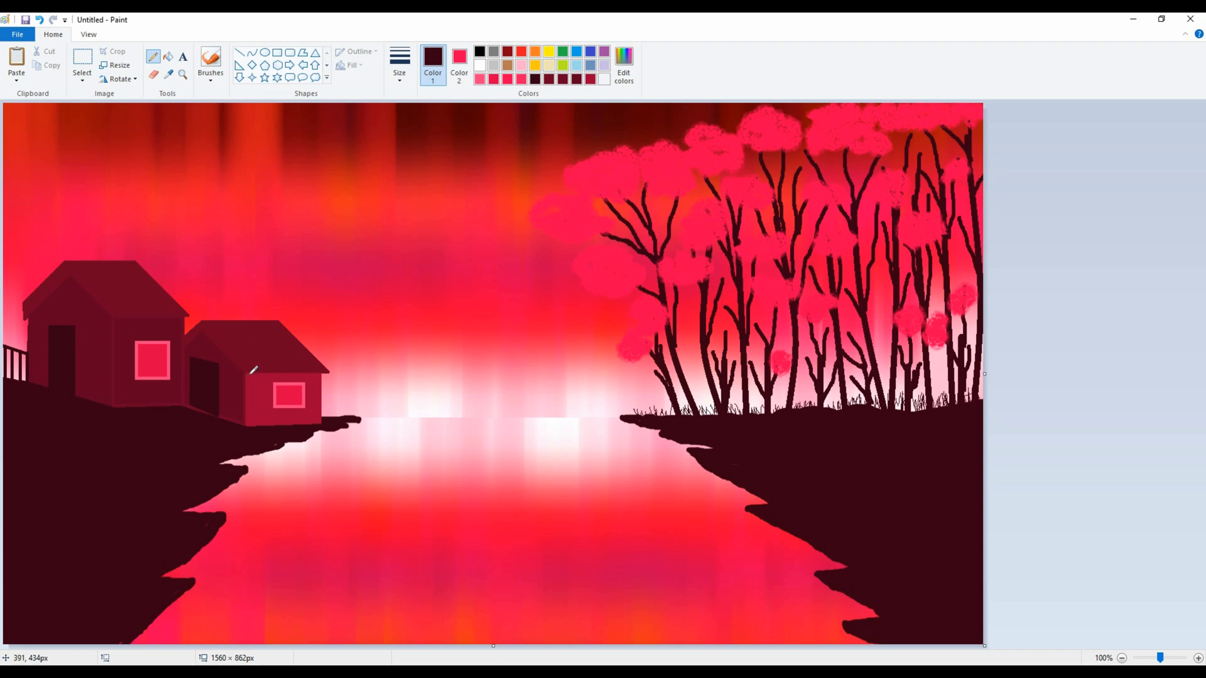
# Draw a maroon line of about 66 × 22 px along the base of the larger hut's door
pyautogui.click(459, 65)
pyautogui.click(549, 79)
pyautogui.click(240, 53)
pyautogui.moveTo(46, 386); pyautogui.dragTo(86, 400)
pyautogui.click(433, 63)
pyautogui.click(563, 79)
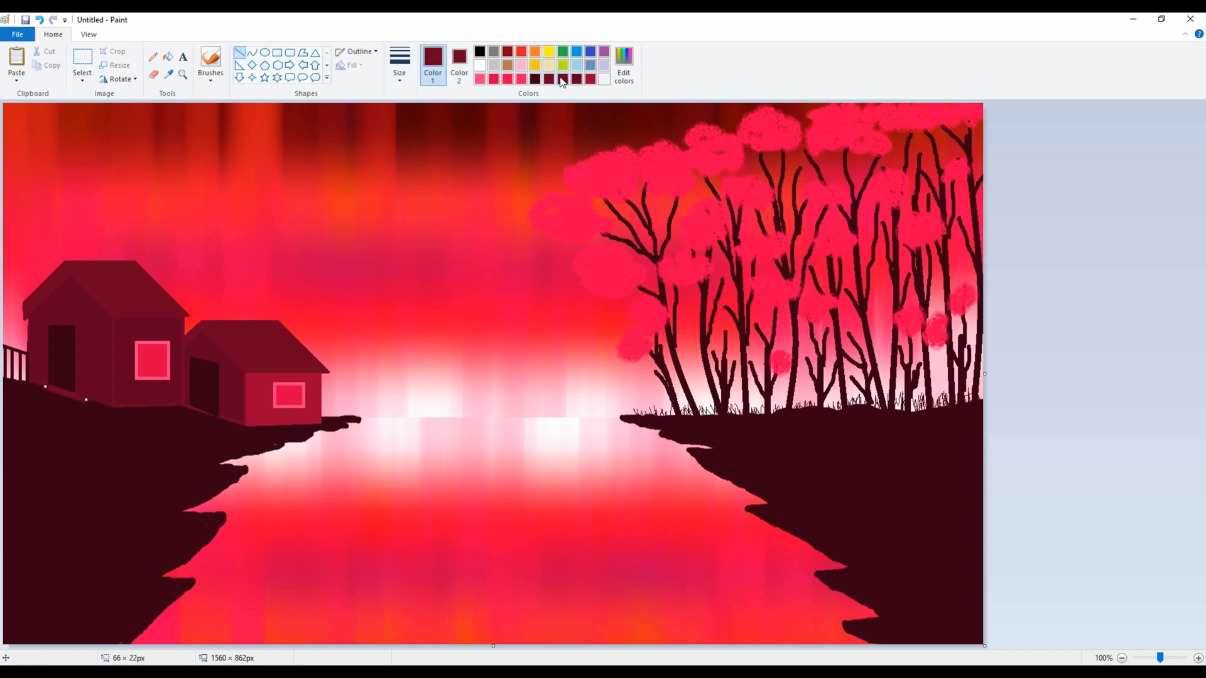
pyautogui.click(56, 517)
pyautogui.click(1124, 487)
# Draw a short line on the bank's tip beside the smaller hut and touch up the hut's base with the Pencil
pyautogui.moveTo(322, 416)
pyautogui.mouseDown()
pyautogui.moveTo(359, 416)
pyautogui.moveTo(348, 422)
pyautogui.mouseUp()
pyautogui.click(1065, 475)
pyautogui.click(754, 450)
pyautogui.click(152, 56)
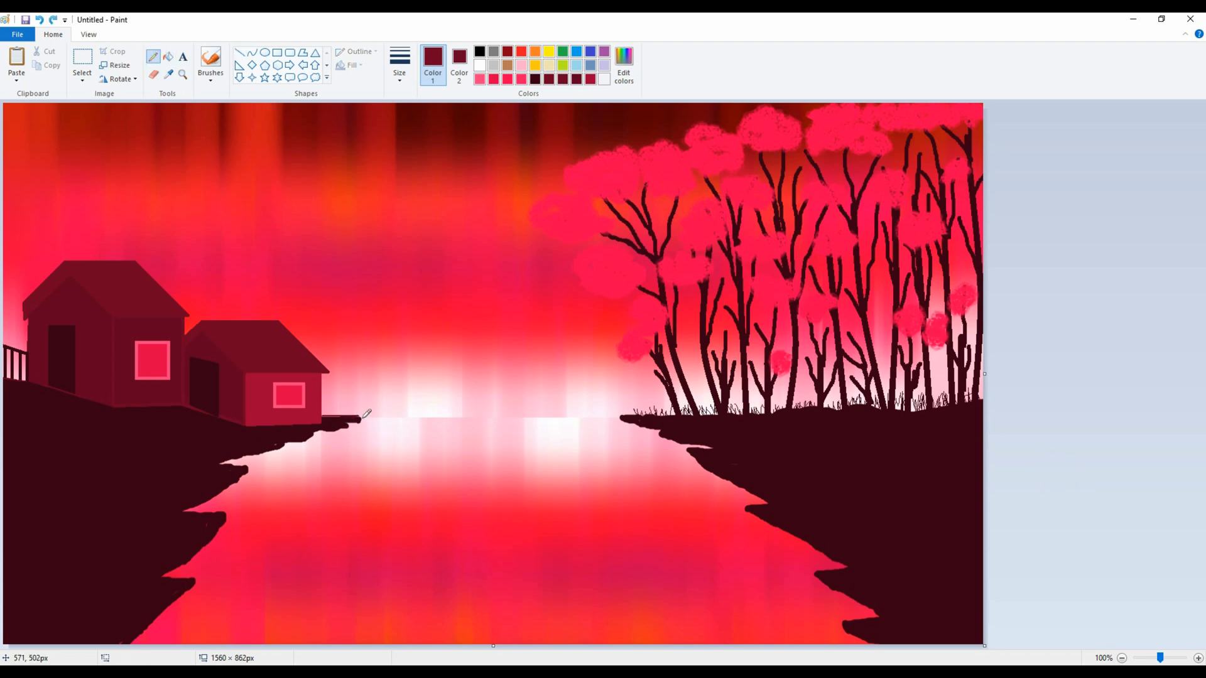
pyautogui.moveTo(325, 426)
pyautogui.mouseDown()
pyautogui.moveTo(280, 440)
pyautogui.moveTo(320, 427)
pyautogui.mouseUp()
# Draw a solid white circle for the sun, resting on the horizon between the two banks
pyautogui.click(479, 64)
pyautogui.click(459, 63)
pyautogui.click(479, 65)
pyautogui.click(265, 52)
pyautogui.moveTo(437, 409); pyautogui.dragTo(587, 249)
pyautogui.moveTo(528, 318); pyautogui.dragTo(487, 328)
pyautogui.click(1158, 371)
# Sample pale pink from the water, draw a thin horizontal line under the sun, and nudge it up to the horizon
pyautogui.click(521, 65)
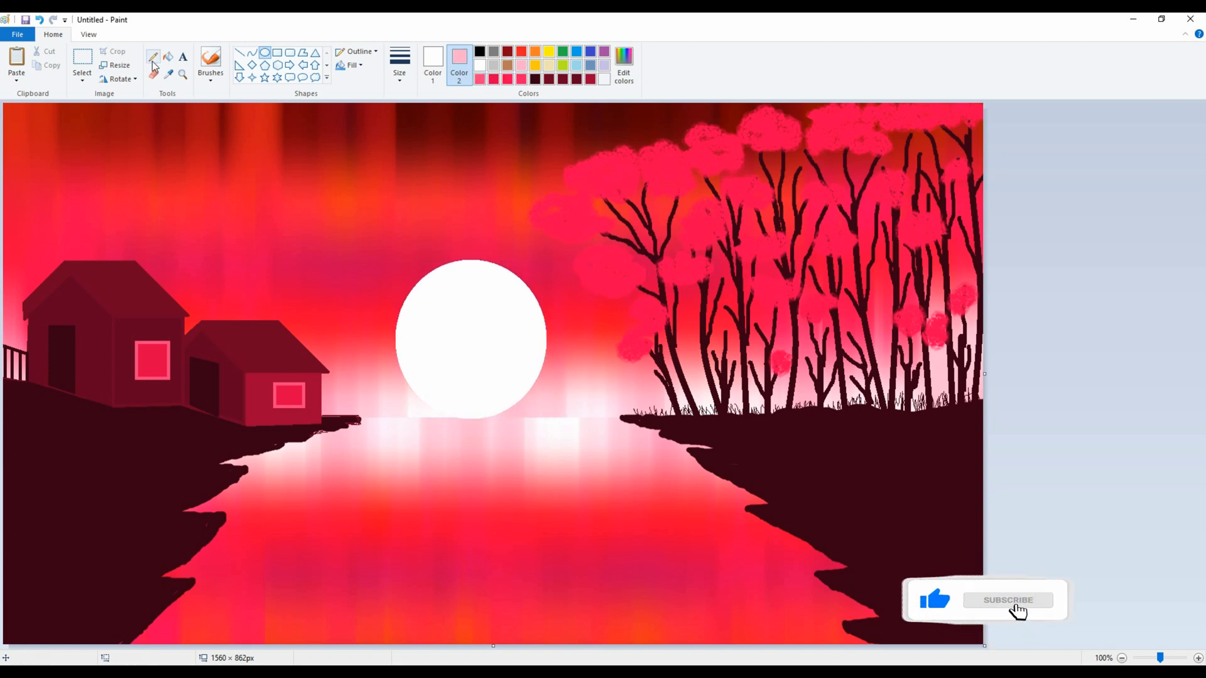
pyautogui.click(169, 74)
pyautogui.click(437, 459)
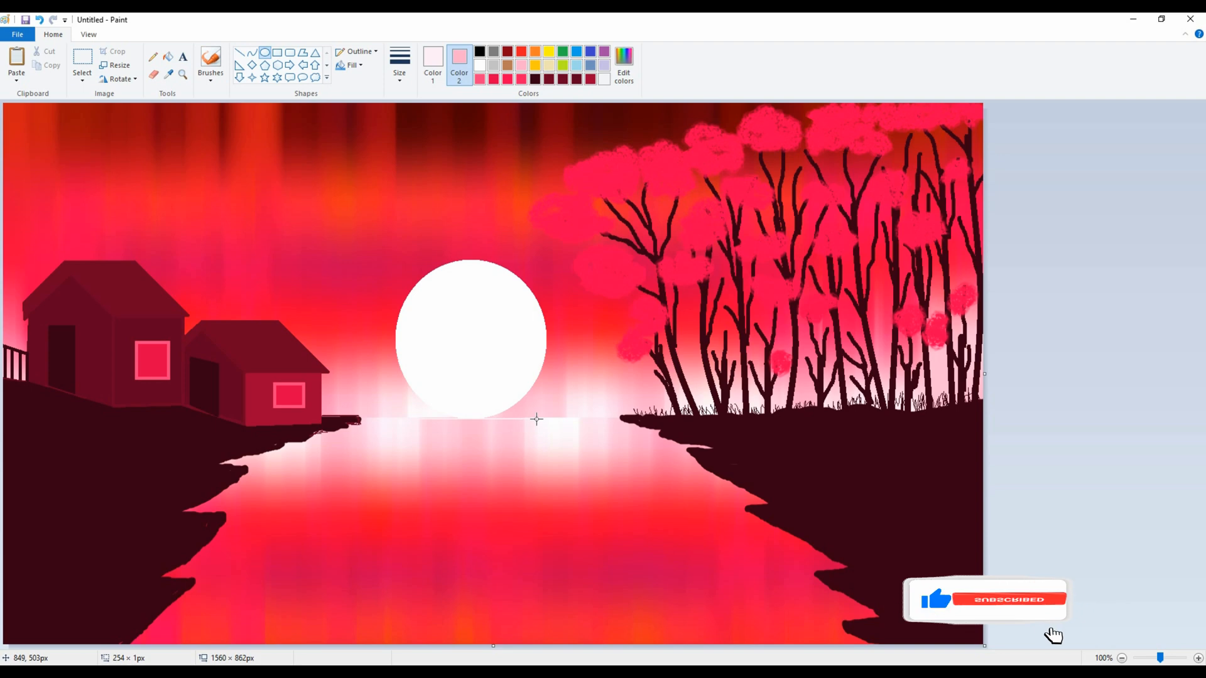
pyautogui.click(239, 52)
pyautogui.moveTo(398, 421); pyautogui.dragTo(544, 422)
pyautogui.hotkey('ctrl', '-')
pyautogui.hotkey('ctrl', '-')
pyautogui.hotkey('ctrl', '-')
pyautogui.hotkey('ctrl', '-')
pyautogui.hotkey('ctrl', '-')
pyautogui.hotkey('ctrl', '-')
pyautogui.hotkey('ctrl', '-')
pyautogui.hotkey('ctrl', '-')
pyautogui.hotkey('ctrl', '-')
pyautogui.hotkey('ctrl', '-')
pyautogui.hotkey('ctrl', '-')
pyautogui.hotkey('ctrl', '-')
pyautogui.hotkey('ctrl', '-')
pyautogui.hotkey('ctrl', '-')
pyautogui.press('Up')
pyautogui.press('Up')
pyautogui.press('Up')
pyautogui.press('Up')
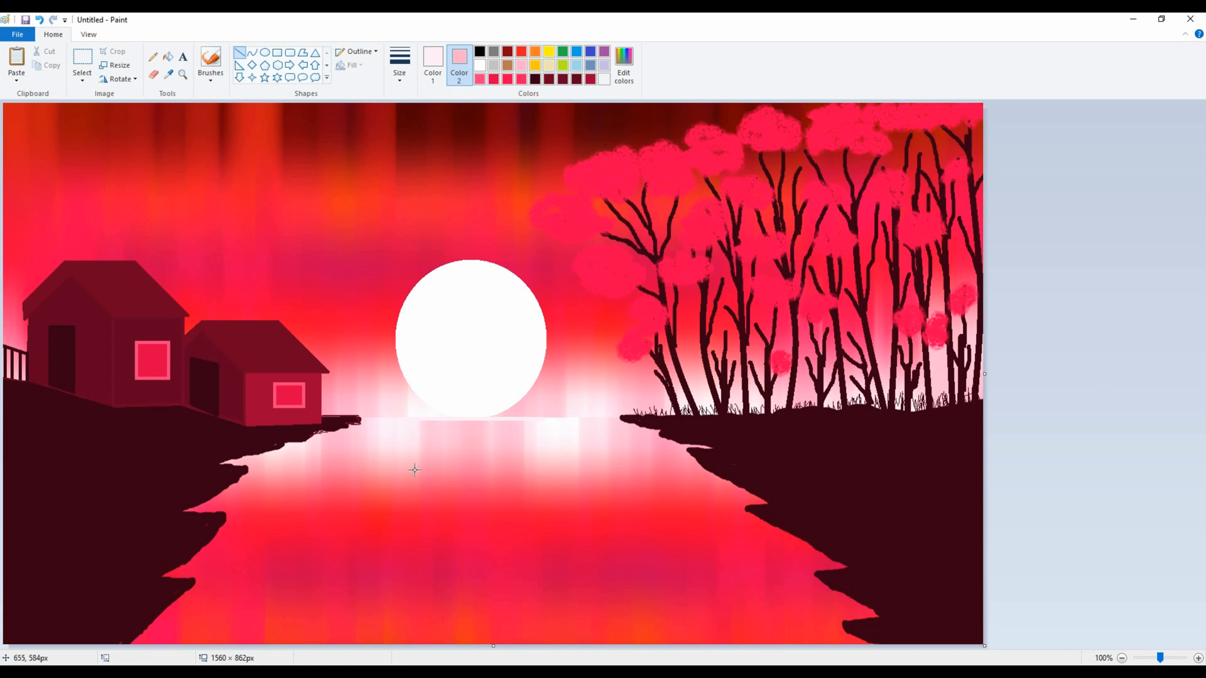
# Draw thin, short pale pink horizontal ripple lines on the water directly below the sun
pyautogui.moveTo(454, 427)
pyautogui.mouseDown()
pyautogui.moveTo(520, 434)
pyautogui.moveTo(514, 421)
pyautogui.moveTo(474, 436)
pyautogui.moveTo(523, 431)
pyautogui.moveTo(476, 444)
pyautogui.moveTo(500, 441)
pyautogui.mouseUp()
pyautogui.click(1021, 418)
pyautogui.click(1017, 423)
pyautogui.click(1120, 466)
pyautogui.click(959, 447)
pyautogui.moveTo(445, 432); pyautogui.dragTo(460, 432)
pyautogui.click(1029, 458)
pyautogui.moveTo(450, 431); pyautogui.dragTo(513, 438)
pyautogui.click(1007, 465)
pyautogui.click(1026, 454)
pyautogui.click(1197, 311)
# Draw a thick black vertical line about 117 px long between the two hut roofs as a lamp post
pyautogui.moveTo(187, 332); pyautogui.dragTo(187, 259)
pyautogui.hotkey('ctrl', '+')
pyautogui.hotkey('ctrl', '+')
pyautogui.hotkey('ctrl', '+')
pyautogui.hotkey('ctrl', '+')
pyautogui.hotkey('ctrl', '+')
pyautogui.hotkey('ctrl', '+')
pyautogui.click(480, 52)
pyautogui.click(433, 64)
pyautogui.click(480, 52)
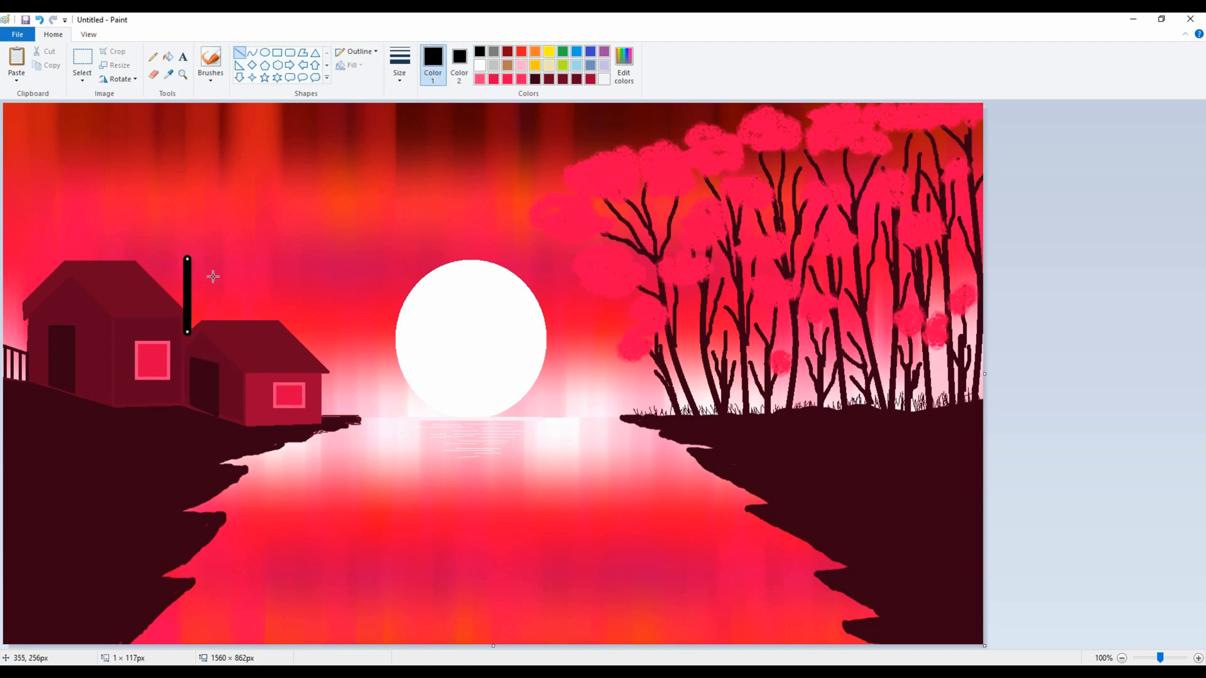
pyautogui.click(179, 268)
# Add a small black rectangle as the lamp's base and nudge it down onto the top of the post
pyautogui.click(277, 55)
pyautogui.moveTo(171, 251)
pyautogui.mouseDown()
pyautogui.moveTo(203, 222)
pyautogui.moveTo(189, 255)
pyautogui.mouseUp()
pyautogui.press('Down')
pyautogui.press('Down')
pyautogui.press('Down')
pyautogui.press('Down')
pyautogui.press('Down')
pyautogui.press('Down')
pyautogui.press('Down')
pyautogui.press('Down')
pyautogui.press('Down')
pyautogui.press('Down')
pyautogui.press('Down')
pyautogui.press('Down')
pyautogui.press('Down')
pyautogui.press('Down')
pyautogui.click(617, 453)
# Draw a yellow-filled black pentagon of about 100 × 94 px on the lamp base and nudge it left over the post
pyautogui.click(549, 51)
pyautogui.moveTo(159, 252); pyautogui.dragTo(233, 194)
pyautogui.press('Left')
pyautogui.press('Left')
pyautogui.press('Left')
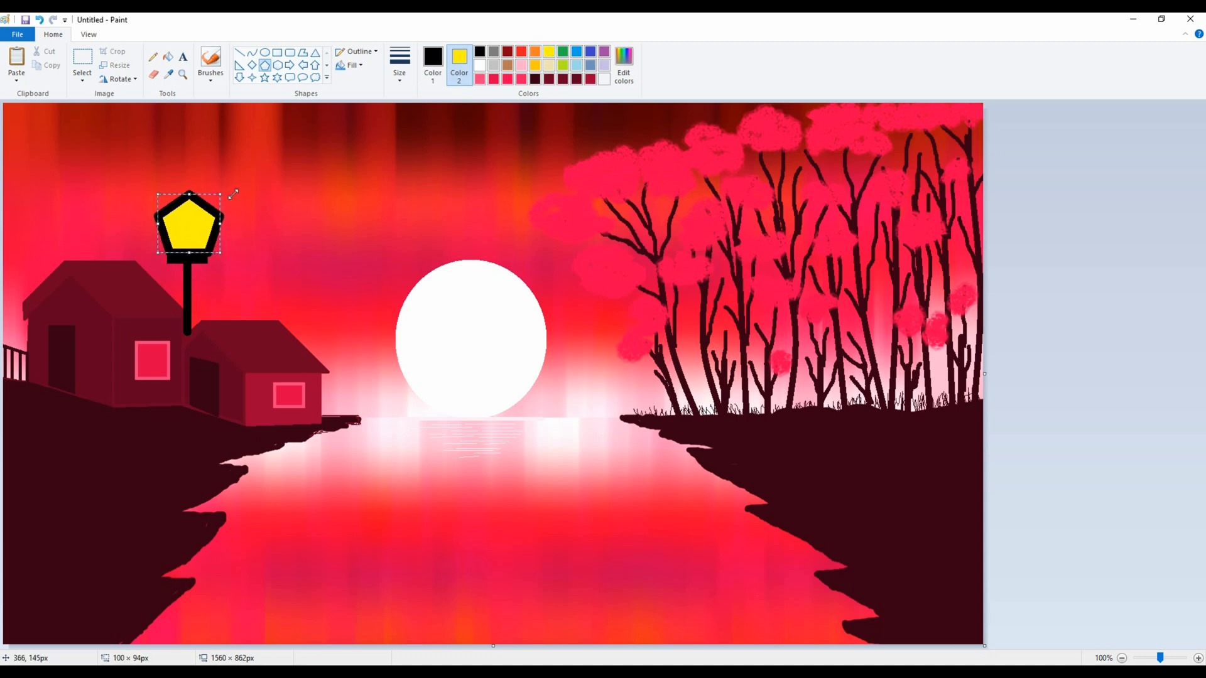
pyautogui.click(195, 349)
# Cover the lamp post's lower end with a dark red line matching the smaller hut's roof
pyautogui.click(550, 81)
pyautogui.moveTo(200, 321); pyautogui.dragTo(183, 341)
pyautogui.hotkey('ctrl', 'z')
pyautogui.click(240, 53)
pyautogui.click(433, 64)
pyautogui.click(549, 79)
pyautogui.click(1098, 515)
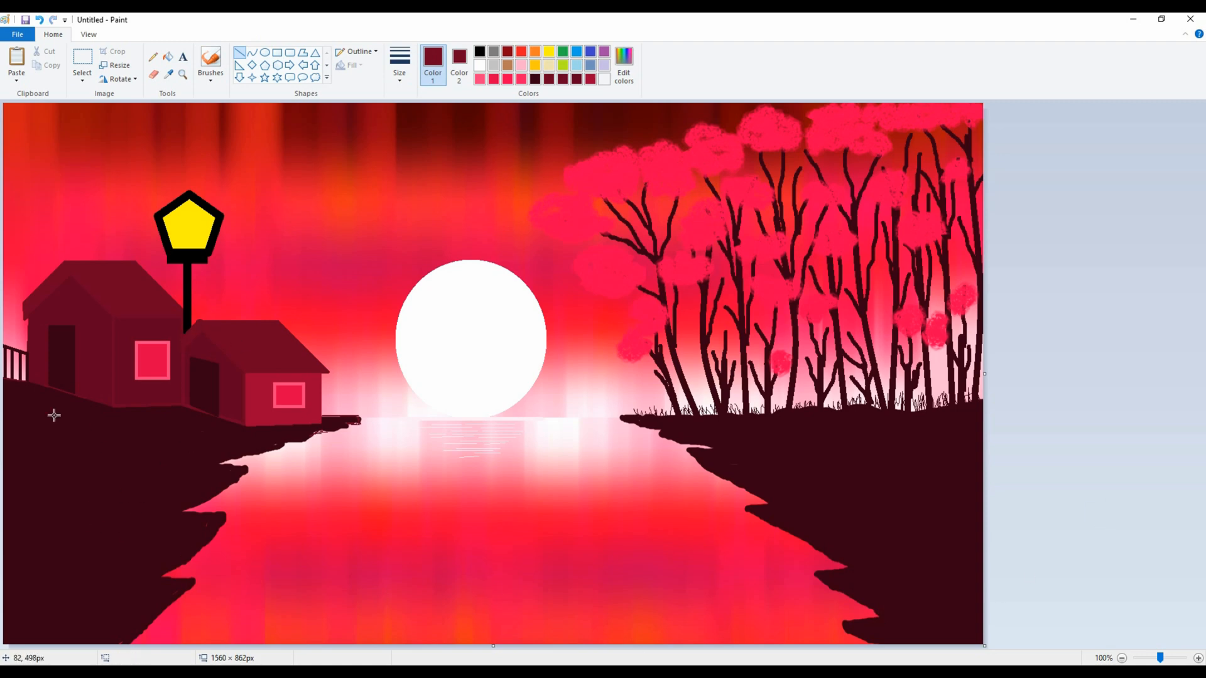
# Mix a slightly lighter custom maroon and brush soft shading strokes along the left bank's jagged shoreline
pyautogui.click(591, 78)
pyautogui.click(210, 75)
pyautogui.click(211, 102)
pyautogui.click(154, 525)
pyautogui.hotkey('ctrl', 'z')
pyautogui.click(535, 79)
pyautogui.click(624, 65)
pyautogui.moveTo(735, 361); pyautogui.dragTo(735, 352)
pyautogui.click(491, 428)
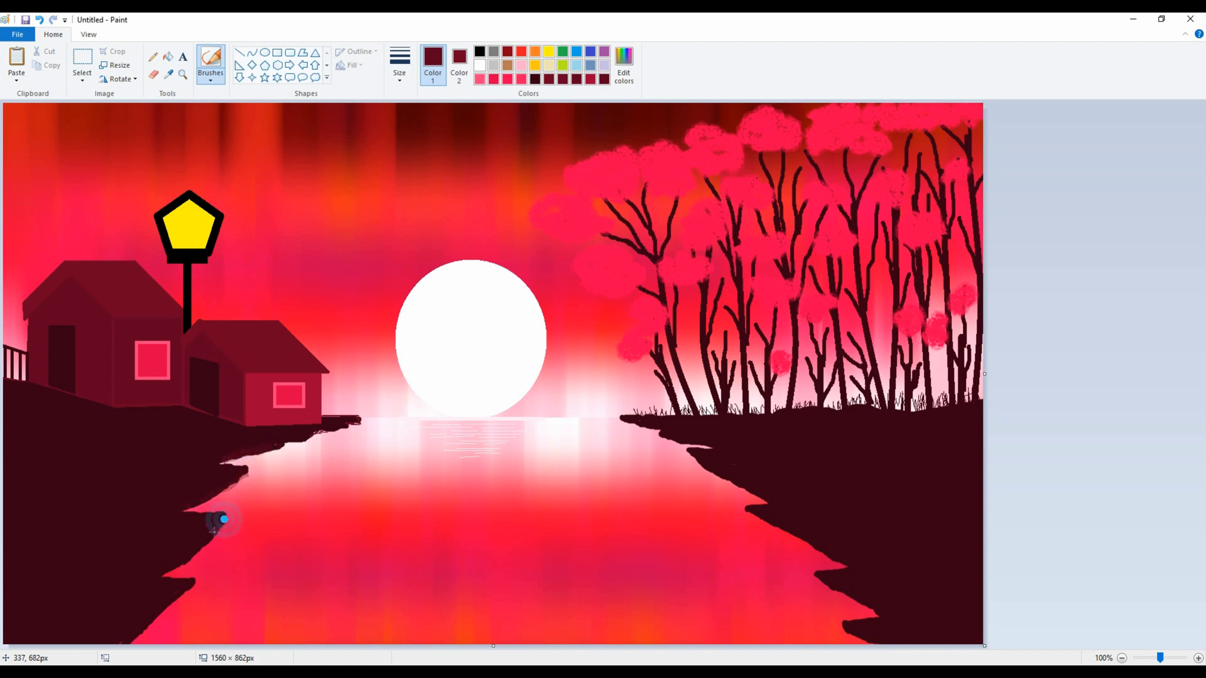
pyautogui.moveTo(228, 472); pyautogui.dragTo(184, 513)
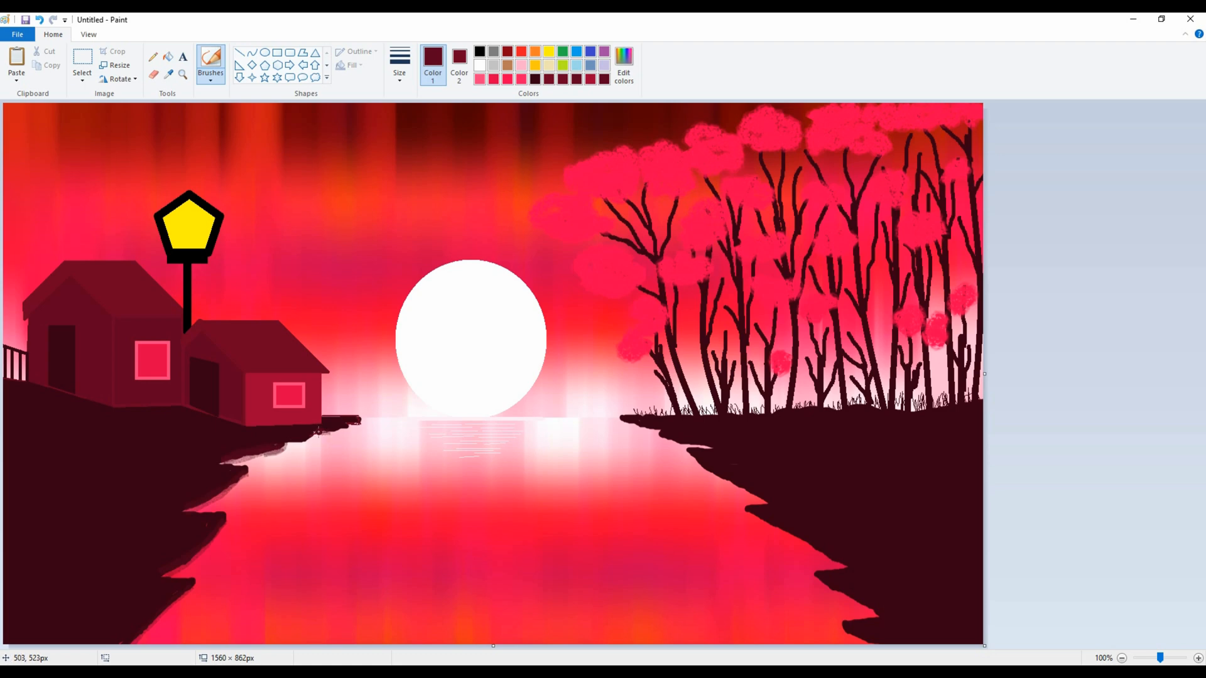
pyautogui.moveTo(175, 464); pyautogui.dragTo(105, 451)
pyautogui.moveTo(208, 511); pyautogui.dragTo(110, 531)
# Draw a bench backrest low on the left bank with maroon straight lines, using horizontal rails and evenly spaced vertical slats
pyautogui.click(562, 78)
pyautogui.click(240, 52)
pyautogui.moveTo(8, 550)
pyautogui.mouseDown()
pyautogui.moveTo(148, 550)
pyautogui.moveTo(134, 540)
pyautogui.moveTo(134, 613)
pyautogui.moveTo(14, 613)
pyautogui.moveTo(131, 590)
pyautogui.mouseUp()
pyautogui.moveTo(29, 523); pyautogui.dragTo(30, 585)
pyautogui.moveTo(46, 530); pyautogui.dragTo(46, 585)
pyautogui.moveTo(66, 538); pyautogui.dragTo(66, 585)
pyautogui.moveTo(82, 538); pyautogui.dragTo(97, 576)
pyautogui.moveTo(109, 534); pyautogui.dragTo(110, 588)
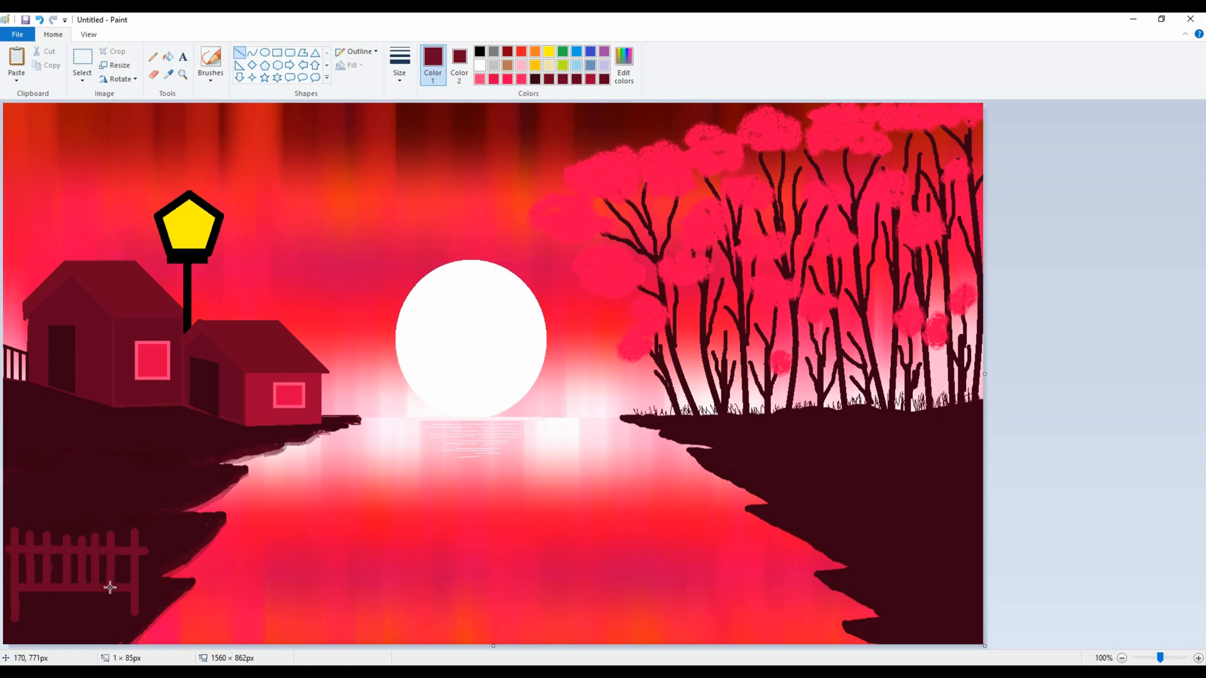
pyautogui.moveTo(126, 538); pyautogui.dragTo(126, 586)
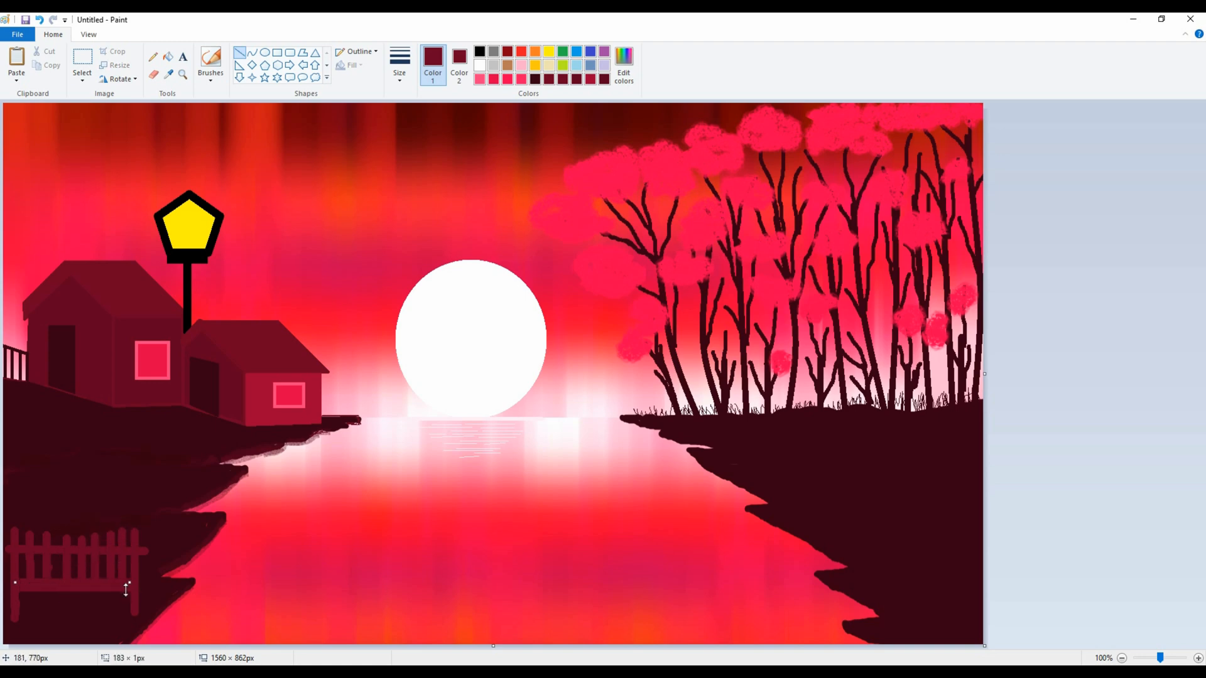
# Fill in the bench seat with horizontal maroon lines and add the front leg and side armrest
pyautogui.click(102, 589)
pyautogui.moveTo(146, 575); pyautogui.dragTo(29, 573)
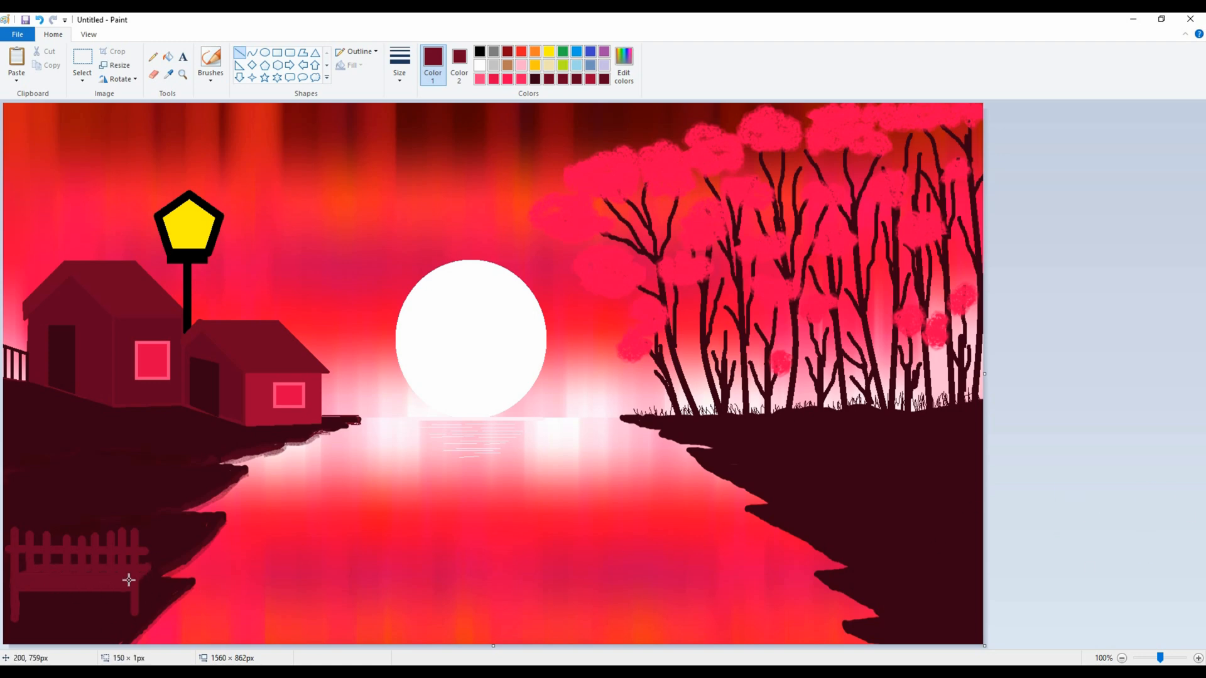
pyautogui.moveTo(41, 584); pyautogui.dragTo(40, 619)
pyautogui.moveTo(152, 567); pyautogui.dragTo(148, 595)
pyautogui.click(1076, 512)
pyautogui.hotkey('ctrl', 'z')
pyautogui.click(1088, 488)
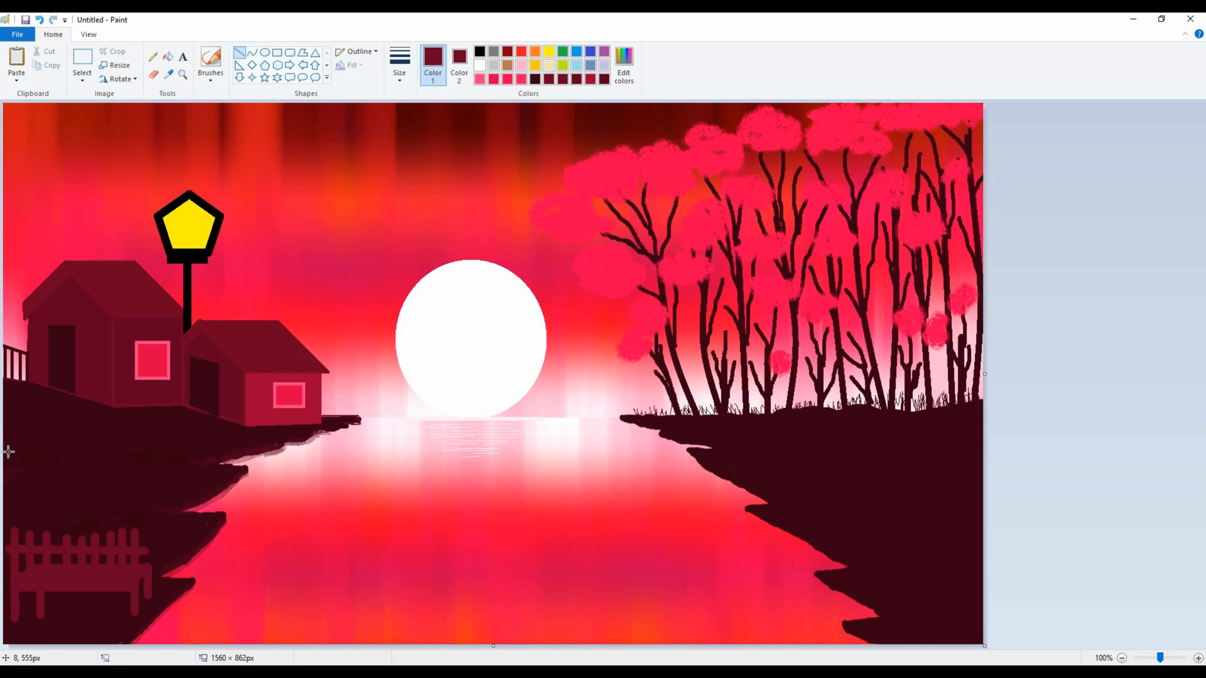
# Draw a large maroon curved arch on the left bank above the bench, starting at the canvas edge
pyautogui.click(252, 52)
pyautogui.moveTo(4, 490); pyautogui.dragTo(139, 502)
pyautogui.moveTo(4, 435); pyautogui.dragTo(175, 497)
pyautogui.moveTo(68, 465)
pyautogui.mouseDown()
pyautogui.moveTo(92, 417)
pyautogui.moveTo(163, 425)
pyautogui.moveTo(151, 399)
pyautogui.mouseUp()
pyautogui.moveTo(102, 458)
pyautogui.mouseDown()
pyautogui.moveTo(65, 501)
pyautogui.moveTo(74, 528)
pyautogui.moveTo(100, 522)
pyautogui.moveTo(94, 539)
pyautogui.moveTo(109, 540)
pyautogui.moveTo(97, 492)
pyautogui.moveTo(42, 458)
pyautogui.moveTo(109, 477)
pyautogui.moveTo(99, 450)
pyautogui.mouseUp()
pyautogui.click(1118, 471)
# Draw a small parallelogram swing seat with a pink-red outline and maroon fill beneath the arch on the left bank
pyautogui.moveTo(26, 468); pyautogui.dragTo(63, 455)
pyautogui.hotkey('ctrl', 'z')
pyautogui.click(510, 81)
pyautogui.click(303, 53)
pyautogui.moveTo(25, 471); pyautogui.dragTo(65, 461)
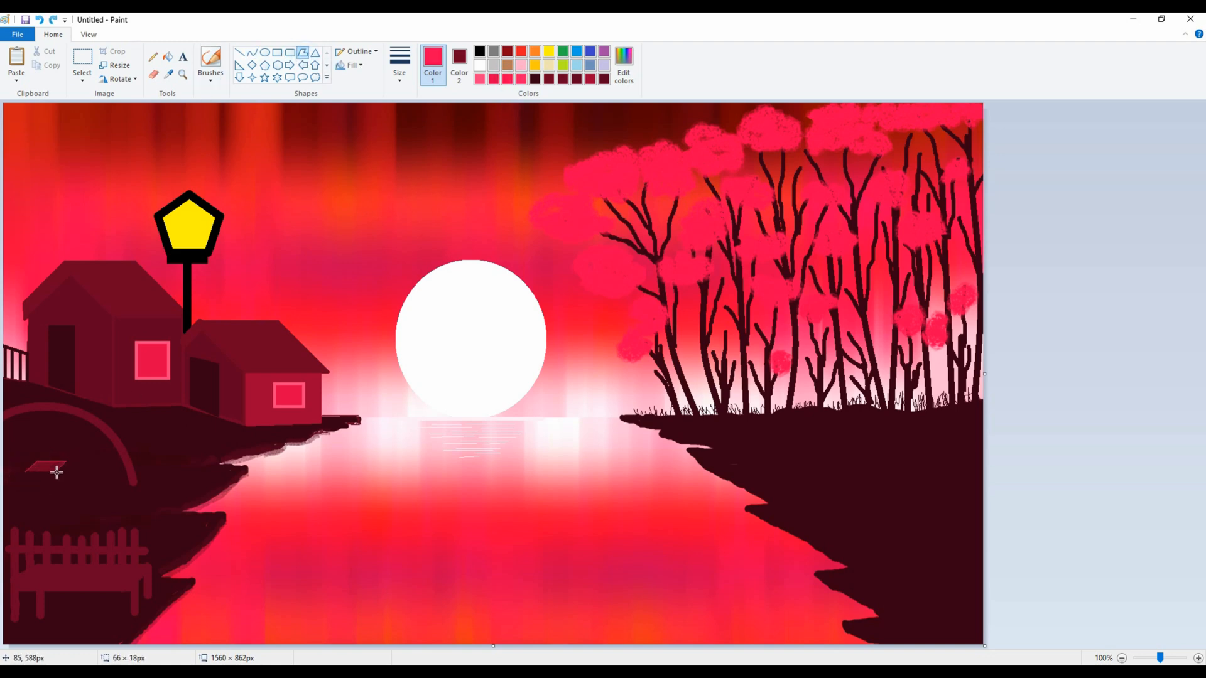
pyautogui.hotkey('ctrl', 'z')
pyautogui.click(42, 501)
pyautogui.press('Left')
pyautogui.press('Left')
pyautogui.press('Left')
pyautogui.press('Left')
pyautogui.press('Left')
pyautogui.press('Left')
pyautogui.press('Left')
pyautogui.press('Left')
pyautogui.press('Left')
pyautogui.press('Left')
pyautogui.press('Left')
pyautogui.press('Left')
pyautogui.press('Left')
pyautogui.press('Left')
pyautogui.press('Left')
pyautogui.press('Up')
pyautogui.press('Up')
pyautogui.press('Up')
pyautogui.press('Up')
pyautogui.press('Up')
pyautogui.press('Up')
pyautogui.press('Up')
pyautogui.press('Up')
pyautogui.press('Up')
pyautogui.press('Up')
pyautogui.press('Up')
pyautogui.press('Up')
pyautogui.press('Up')
pyautogui.press('Up')
pyautogui.press('Up')
pyautogui.press('Up')
pyautogui.press('Up')
pyautogui.press('Left')
pyautogui.press('Left')
pyautogui.press('Left')
pyautogui.press('Left')
pyautogui.press('Left')
pyautogui.press('Left')
pyautogui.press('Left')
pyautogui.press('Left')
pyautogui.press('Left')
pyautogui.press('Left')
pyautogui.press('Left')
pyautogui.press('Left')
pyautogui.press('Left')
pyautogui.press('Left')
pyautogui.press('Down')
pyautogui.press('Down')
pyautogui.press('Down')
pyautogui.press('Down')
pyautogui.press('Down')
pyautogui.press('Down')
pyautogui.press('Down')
pyautogui.press('Down')
pyautogui.press('Down')
pyautogui.press('Down')
pyautogui.press('Down')
pyautogui.press('Down')
pyautogui.press('Down')
pyautogui.press('Down')
pyautogui.press('Down')
pyautogui.press('Down')
pyautogui.press('Down')
pyautogui.click(151, 510)
# Draw four thin pink vertical rope lines linking the swing seat to the arch above it
pyautogui.click(550, 79)
pyautogui.click(239, 52)
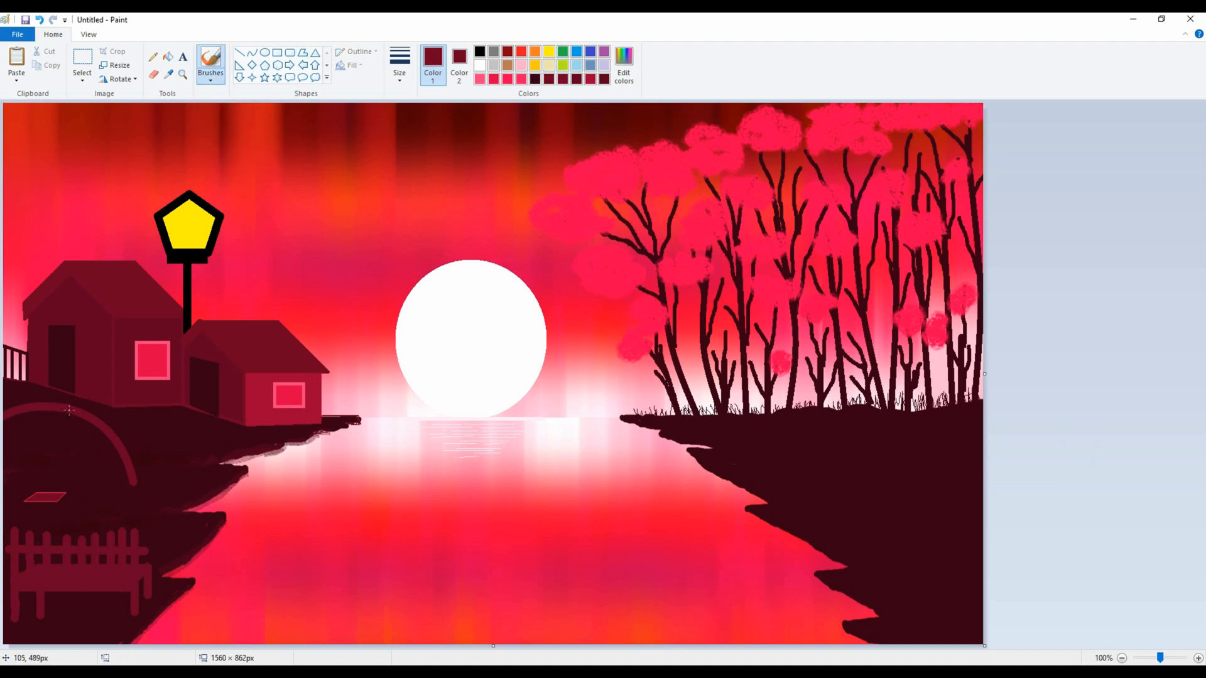
pyautogui.moveTo(84, 414)
pyautogui.mouseDown()
pyautogui.moveTo(54, 505)
pyautogui.moveTo(86, 417)
pyautogui.mouseUp()
pyautogui.click(479, 79)
pyautogui.hotkey('ctrl', 'z')
pyautogui.hotkey('ctrl', 'z')
pyautogui.moveTo(54, 502); pyautogui.dragTo(55, 413)
pyautogui.moveTo(64, 493); pyautogui.dragTo(63, 417)
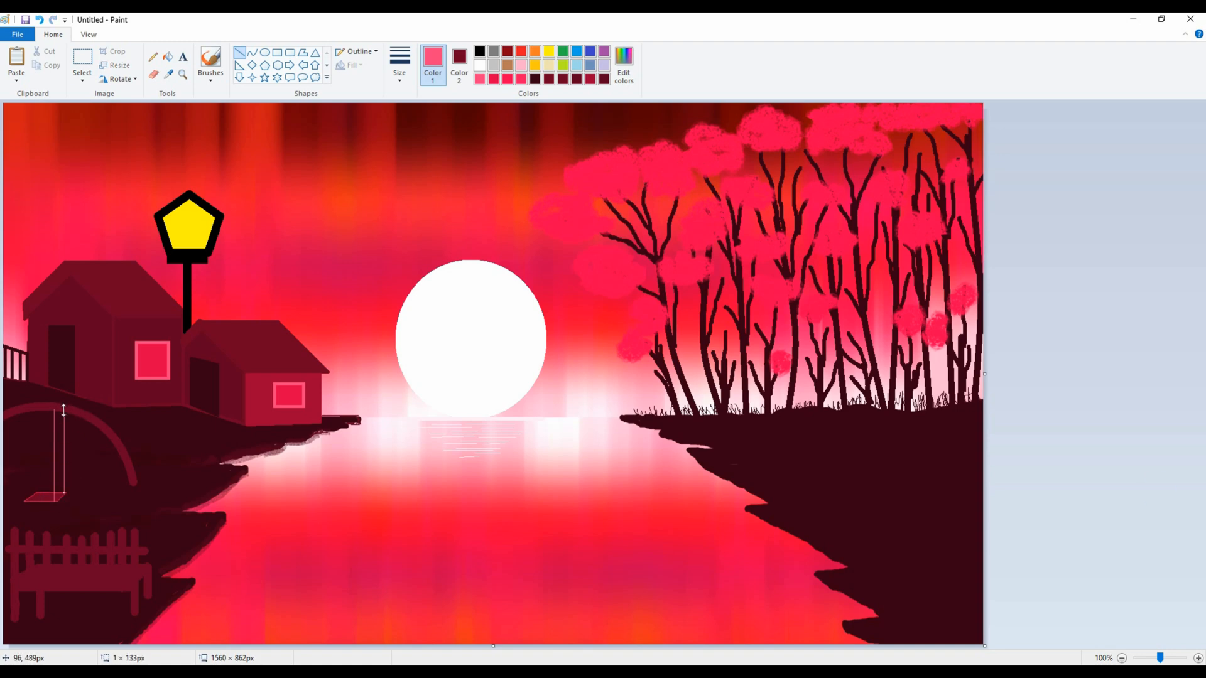
pyautogui.moveTo(24, 500); pyautogui.dragTo(23, 412)
pyautogui.click(1027, 479)
# Place a row of small five-point stars with crimson outlines and lighter pink fill along the arch
pyautogui.click(494, 80)
pyautogui.click(264, 78)
pyautogui.moveTo(14, 404); pyautogui.dragTo(38, 412)
pyautogui.click(459, 66)
pyautogui.click(480, 79)
pyautogui.rightClick(38, 406)
pyautogui.click(869, 525)
pyautogui.moveTo(44, 410)
pyautogui.mouseDown()
pyautogui.moveTo(82, 409)
pyautogui.moveTo(25, 404)
pyautogui.moveTo(93, 412)
pyautogui.moveTo(113, 436)
pyautogui.mouseUp()
pyautogui.click(58, 410)
pyautogui.hotkey('ctrl', 'z')
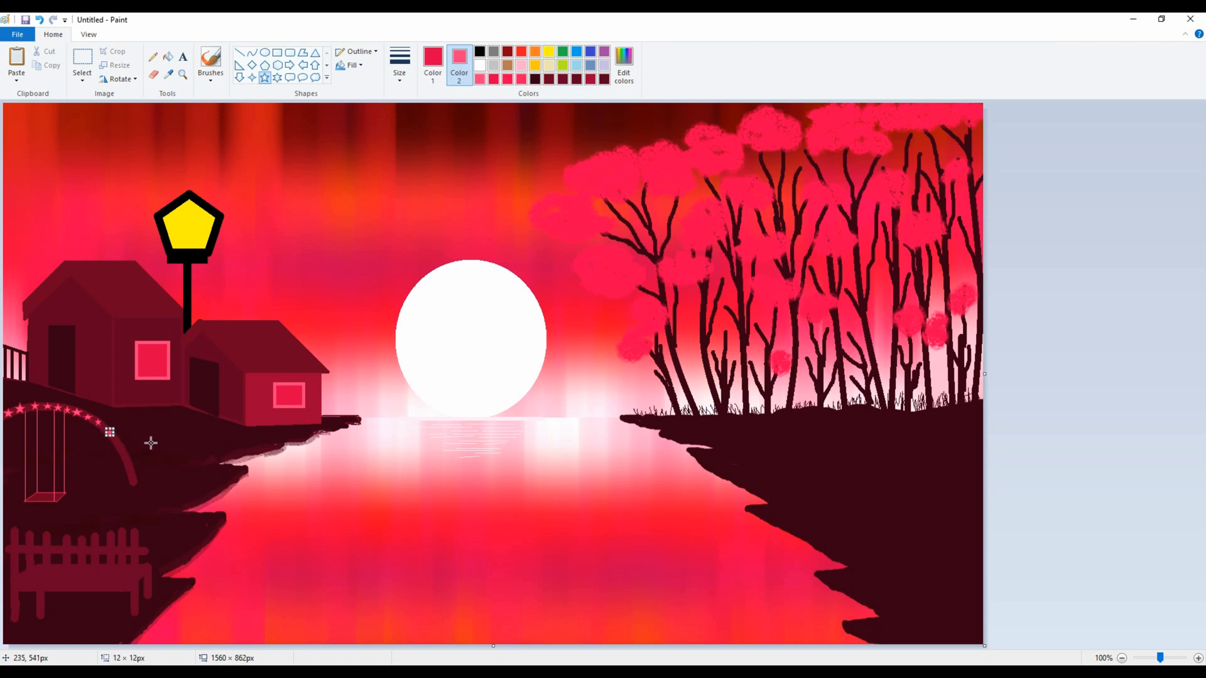
pyautogui.click(1125, 551)
# Set both colors to white and dot stars over the left part of the sky with a thickened Pencil
pyautogui.click(479, 65)
pyautogui.click(433, 65)
pyautogui.click(480, 64)
pyautogui.click(154, 57)
pyautogui.click(73, 145)
pyautogui.press('ctrl+KP_Add')
pyautogui.press('ctrl+KP_Add')
pyautogui.press('ctrl+KP_Add')
pyautogui.press('ctrl+KP_Add')
pyautogui.click(84, 128)
pyautogui.click(37, 156)
pyautogui.click(203, 118)
pyautogui.click(240, 167)
pyautogui.click(123, 237)
pyautogui.click(19, 263)
# Dot more white stars across the middle of the sky, around the sun and among the trees
pyautogui.click(302, 179)
pyautogui.click(424, 137)
pyautogui.click(478, 202)
pyautogui.click(555, 282)
pyautogui.click(718, 269)
pyautogui.click(650, 124)
pyautogui.click(720, 113)
pyautogui.click(752, 165)
pyautogui.click(897, 159)
pyautogui.click(945, 147)
pyautogui.click(963, 260)
pyautogui.click(879, 291)
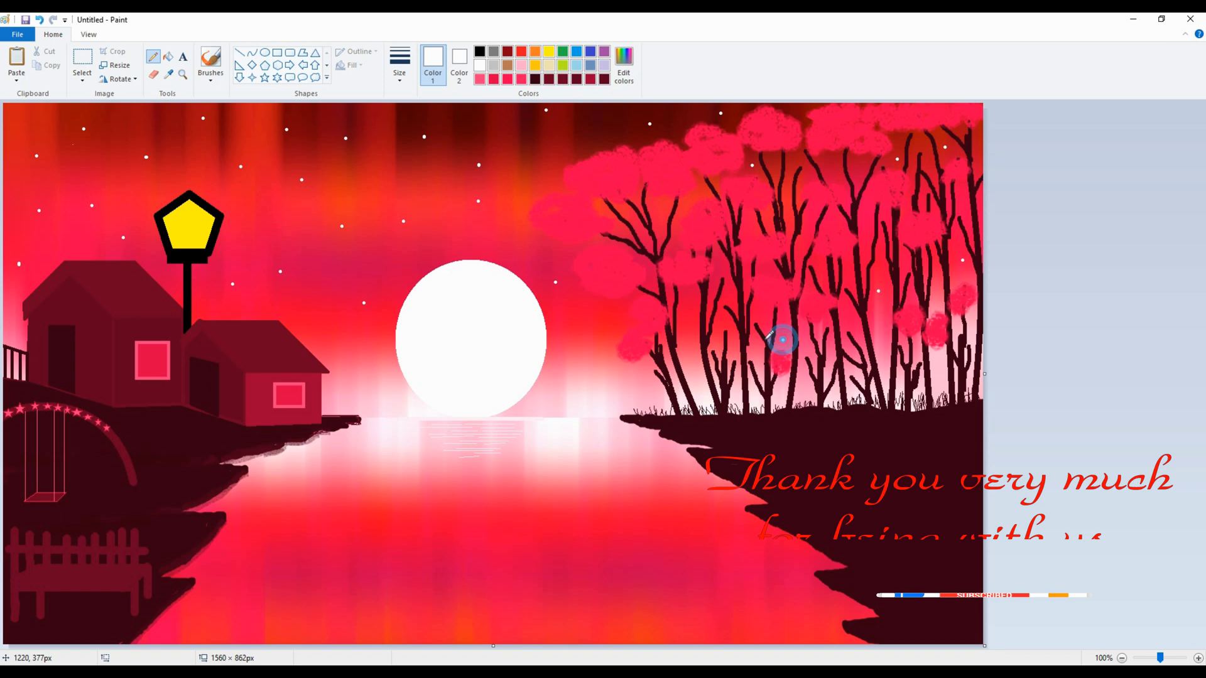
# Add smaller white star dots among the pink-leaved tree crowns
pyautogui.click(690, 205)
pyautogui.click(659, 208)
pyautogui.click(624, 231)
pyautogui.click(805, 178)
pyautogui.click(834, 162)
pyautogui.click(962, 206)
# Scatter smaller white star dots between the larger ones in the sky above the huts and around the street lamp
pyautogui.click(22, 227)
pyautogui.click(72, 235)
pyautogui.click(56, 216)
pyautogui.click(97, 186)
pyautogui.click(130, 172)
pyautogui.click(12, 135)
pyautogui.click(20, 183)
pyautogui.click(136, 113)
pyautogui.click(178, 130)
pyautogui.click(231, 223)
pyautogui.click(227, 116)
# Scatter smaller white star dots along the upper middle sky and in the gaps between the sun and the huts
pyautogui.click(307, 119)
pyautogui.click(372, 119)
pyautogui.click(487, 139)
pyautogui.click(585, 124)
pyautogui.click(618, 139)
pyautogui.click(441, 224)
pyautogui.click(328, 326)
pyautogui.click(252, 303)
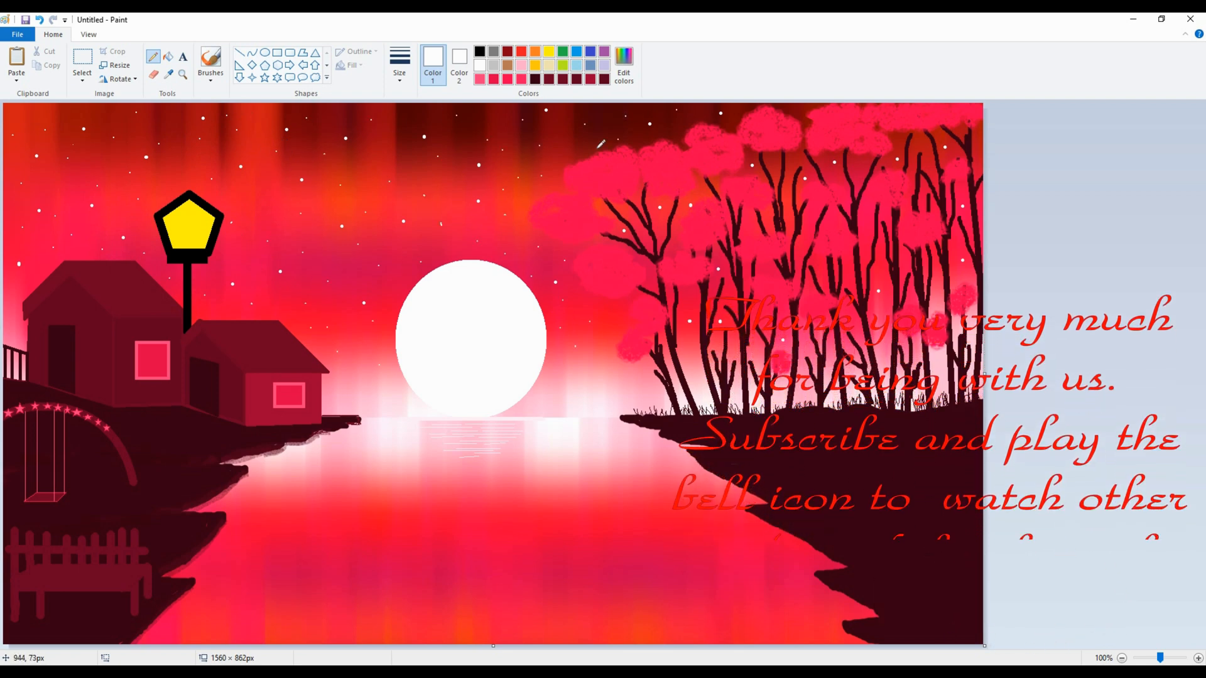